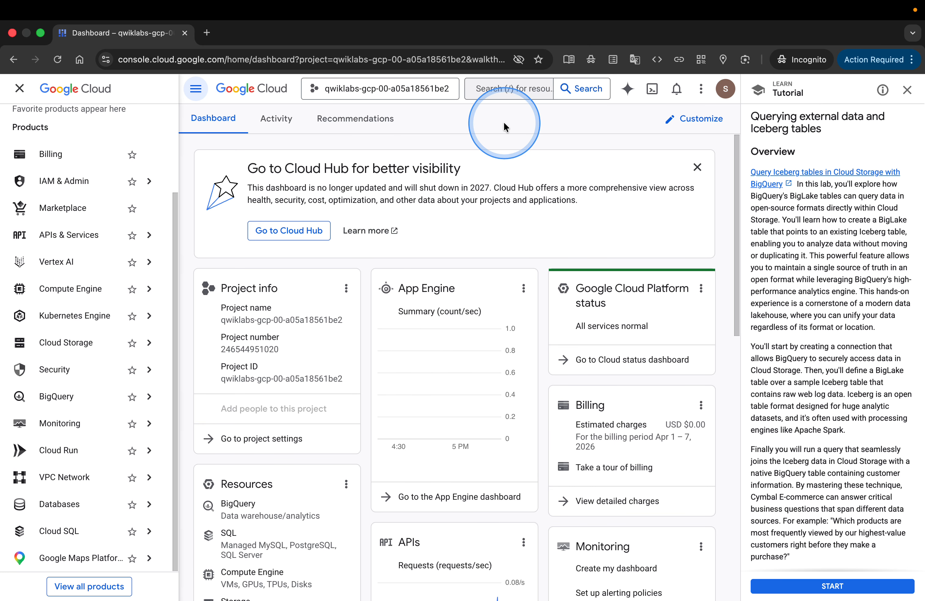
Leave the Querying external data and Iceberg tables tutorial in the Google Cloud console.
left_click(505, 89)
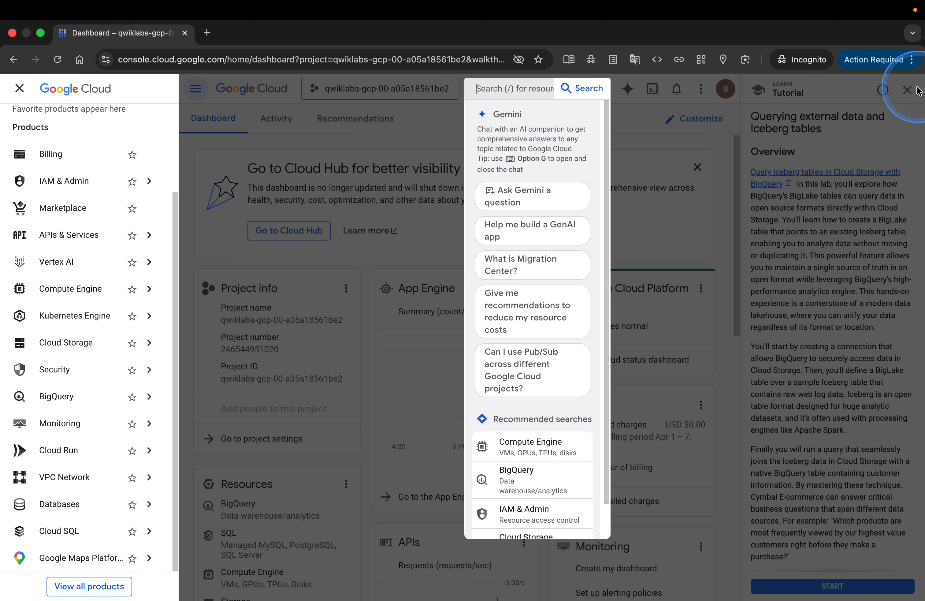
left_click(915, 90)
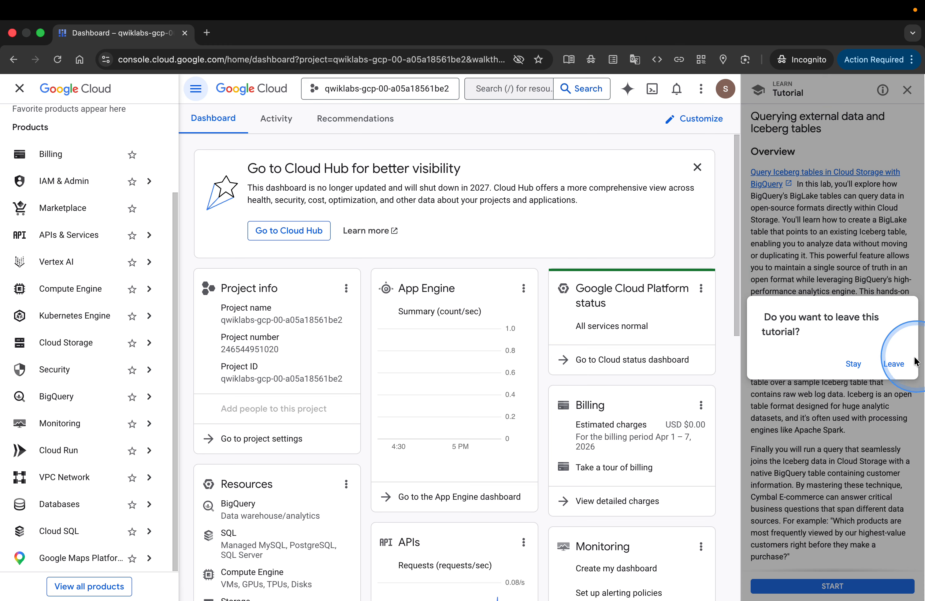
left_click(914, 361)
Search the console for "biglake" and open the BigLake product page.
left_click(525, 89)
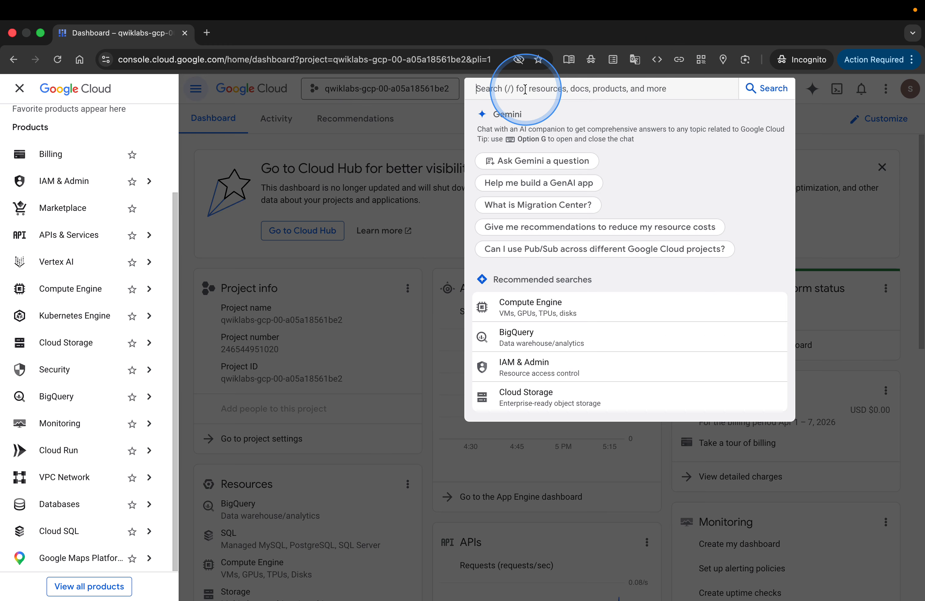
type("big")
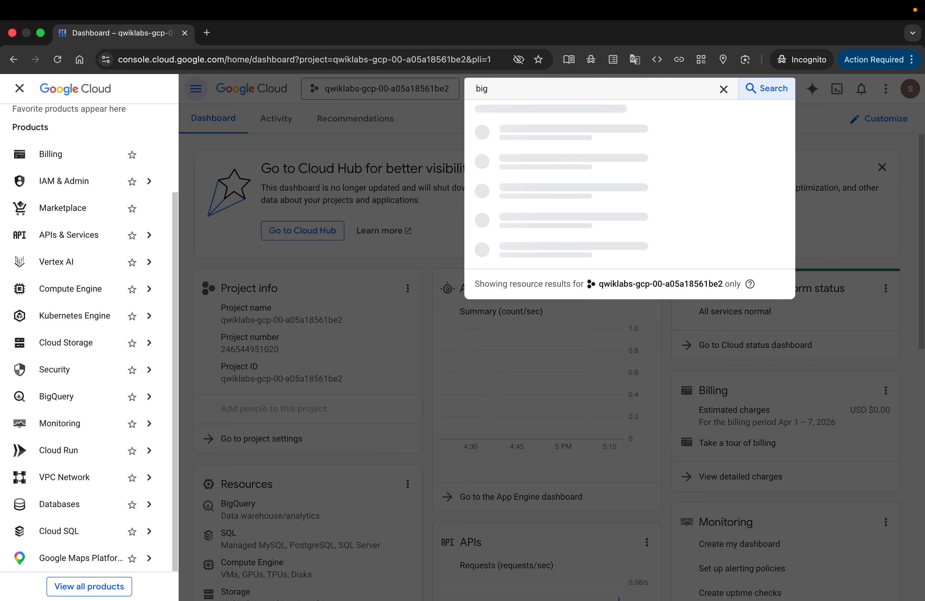
type("lake")
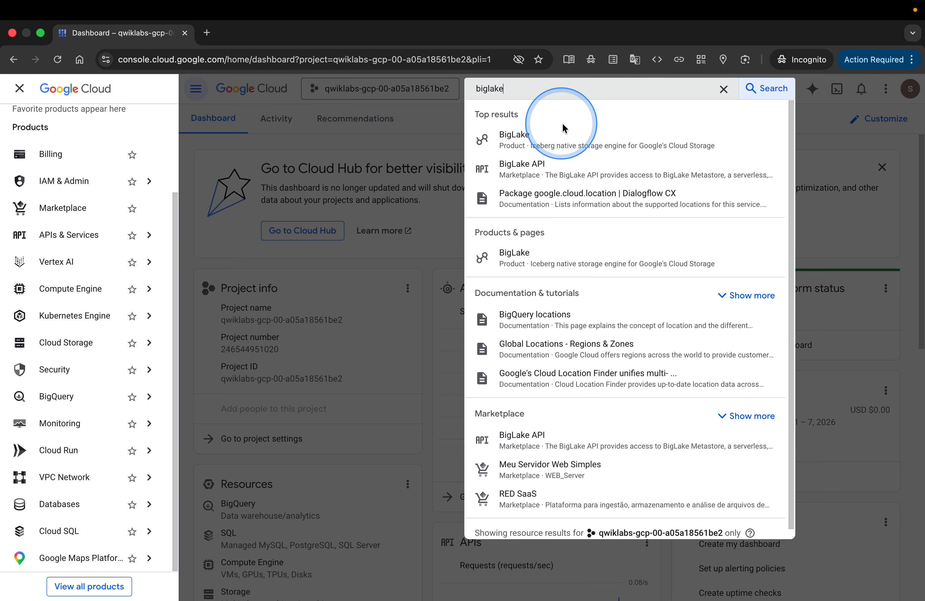
left_click(590, 135)
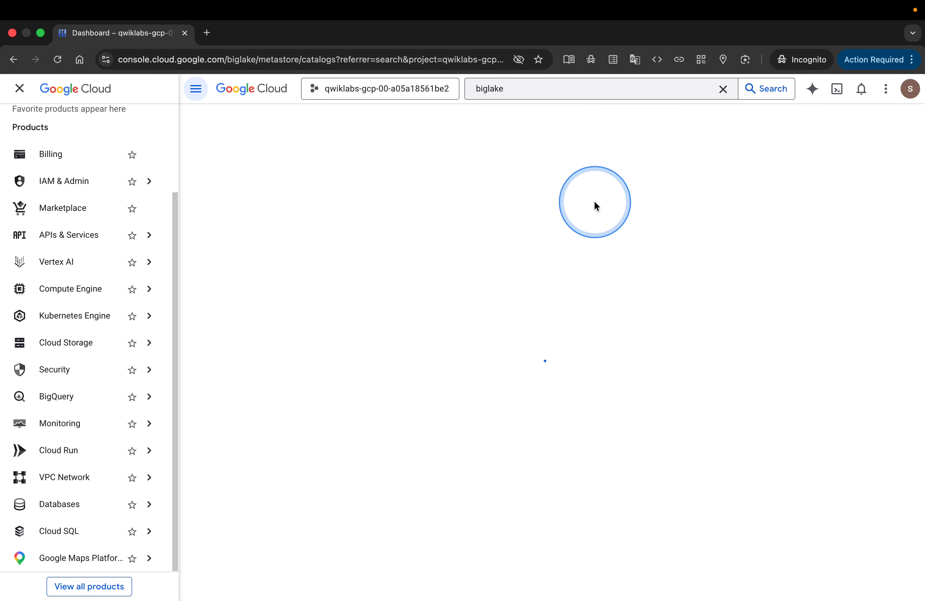
Check the Google Skills lab instructions on verifying the required APIs, and return to the BigLake page in the Google Cloud console.
key("ctrl+Left")
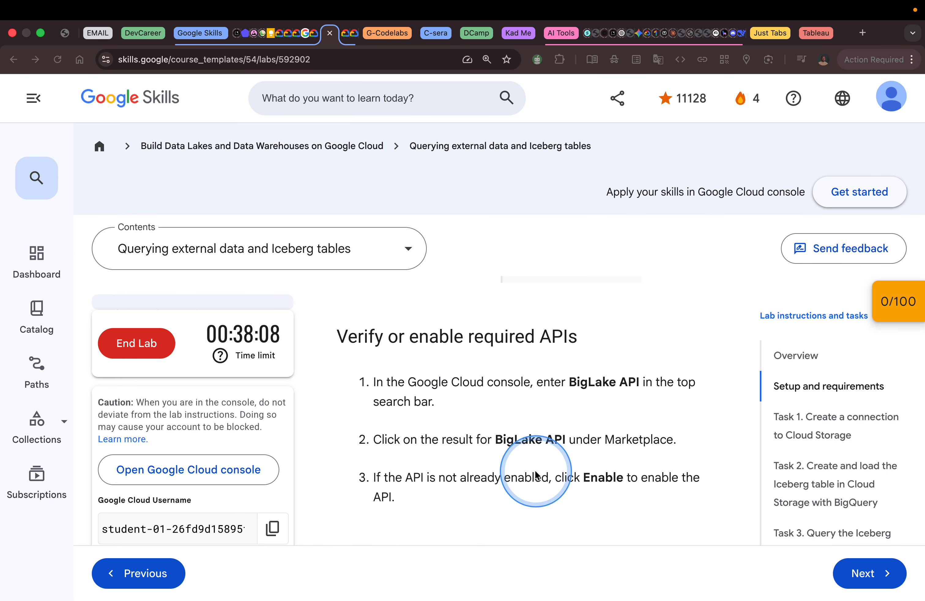
key("ctrl+Right")
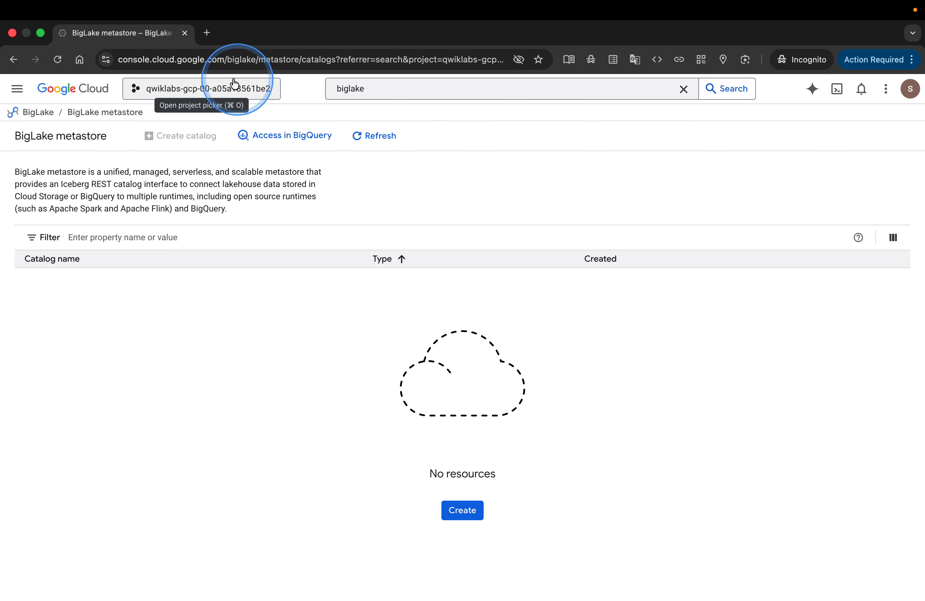
left_click(38, 113)
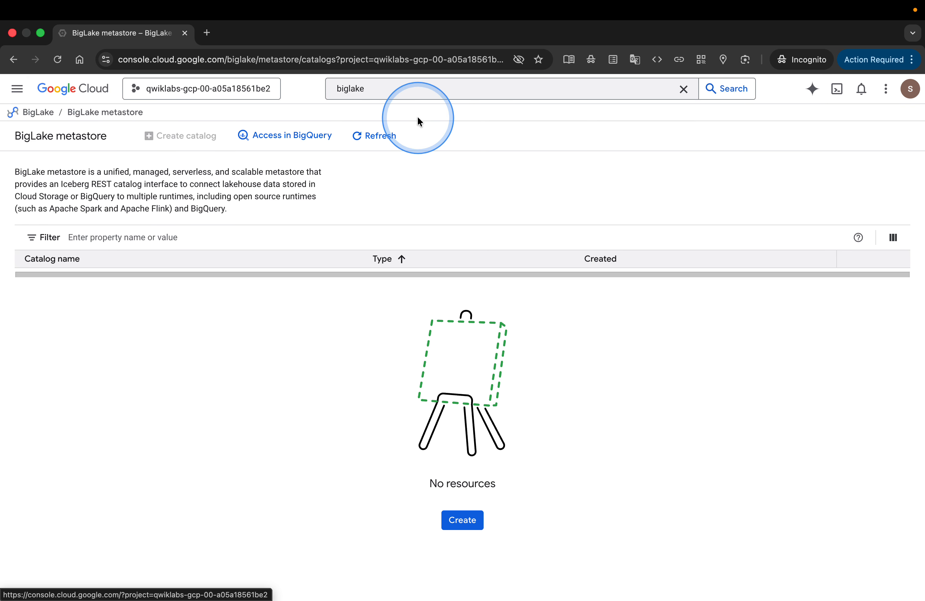
Search the console for "big lake API" and open the BigLake API listing from Marketplace.
left_click(384, 90)
key("BackSpace")
key("BackSpace")
key("BackSpace")
key("BackSpace")
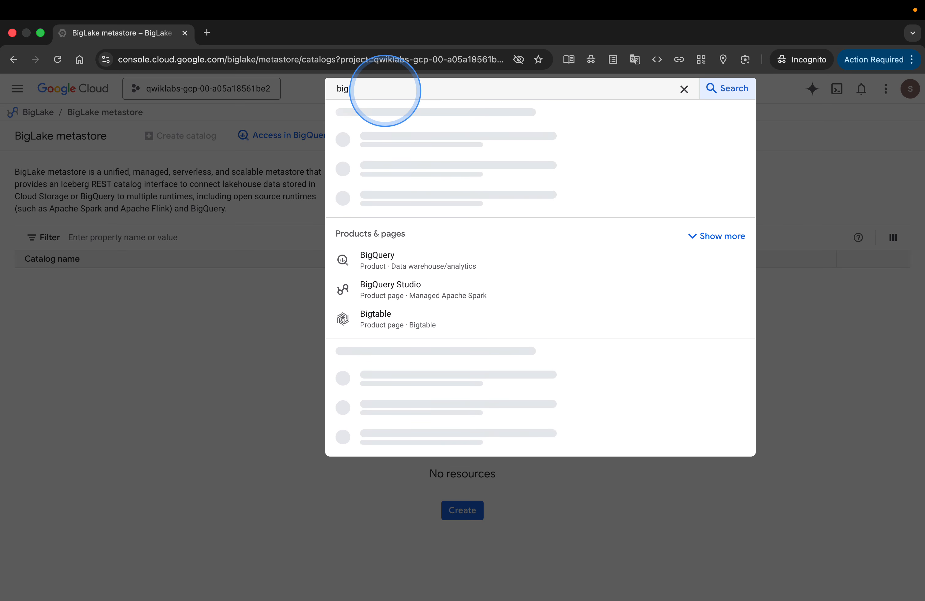
type("lake")
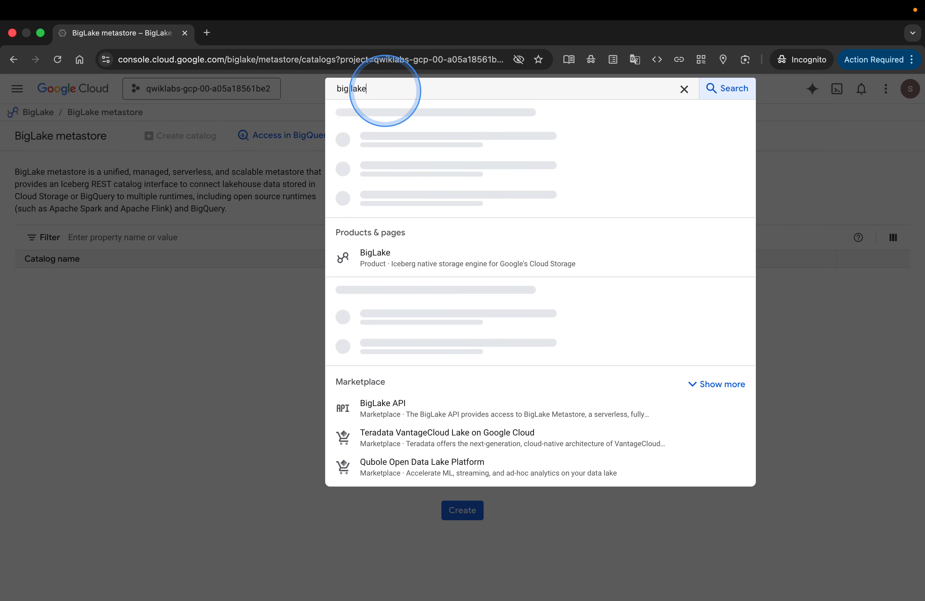
key("BackSpace")
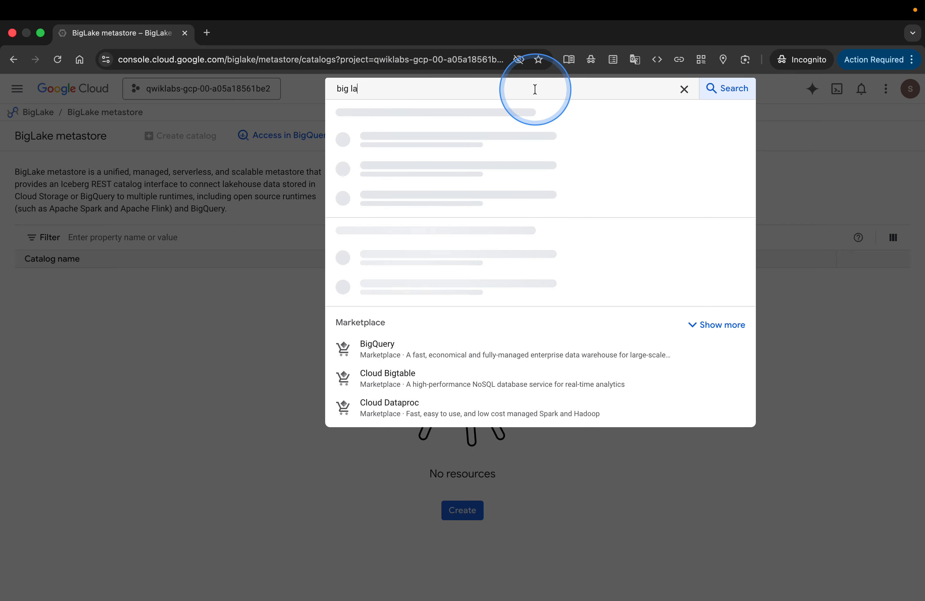
type("ke")
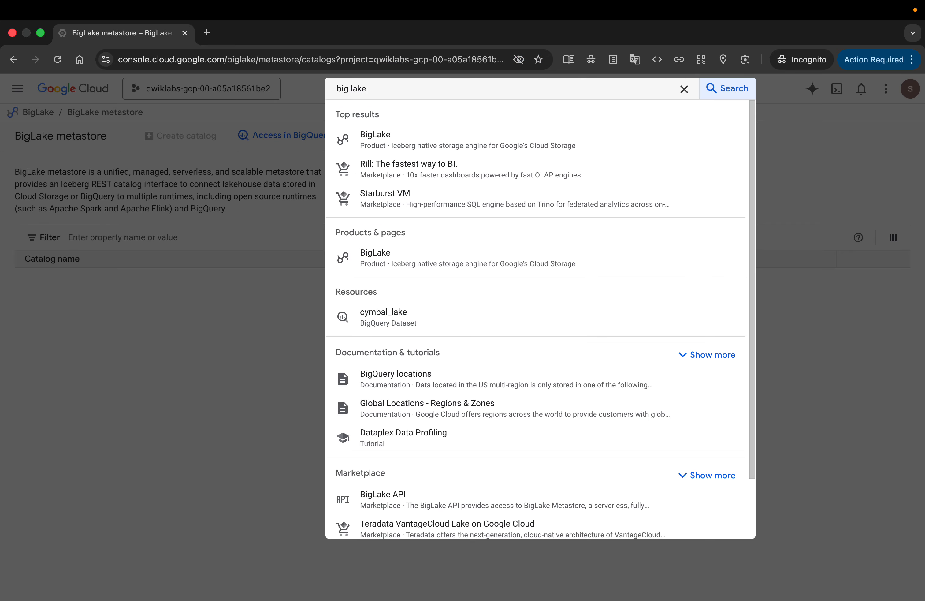
type(" API")
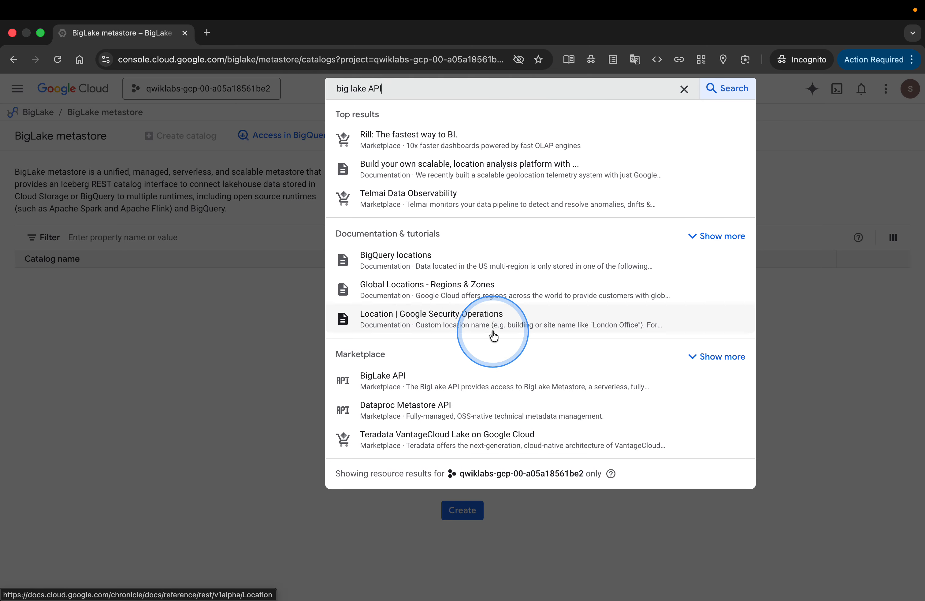
left_click(471, 389)
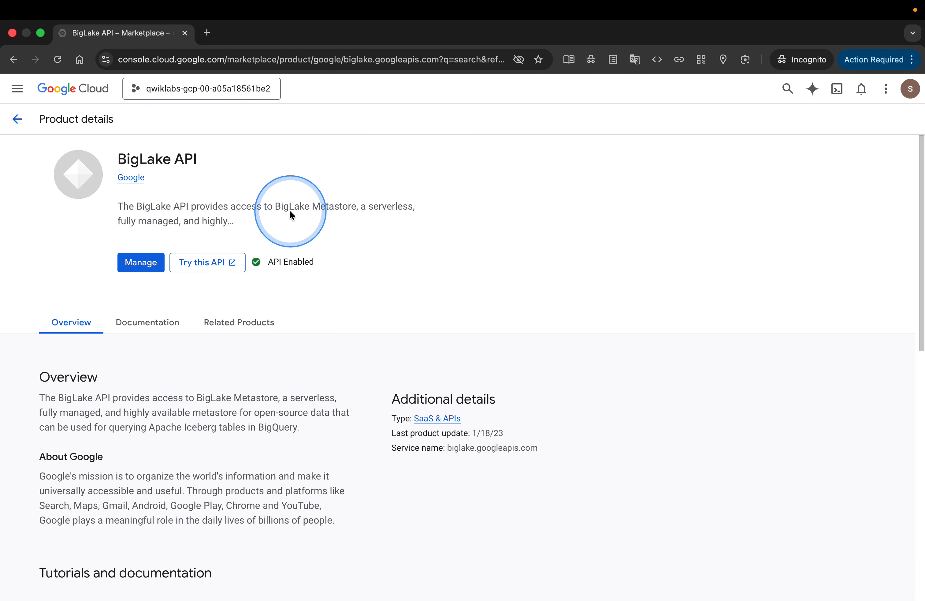
Switch to the Google Skills lab page and read the instructions for checking the IAM permissions.
key("ctrl+Left")
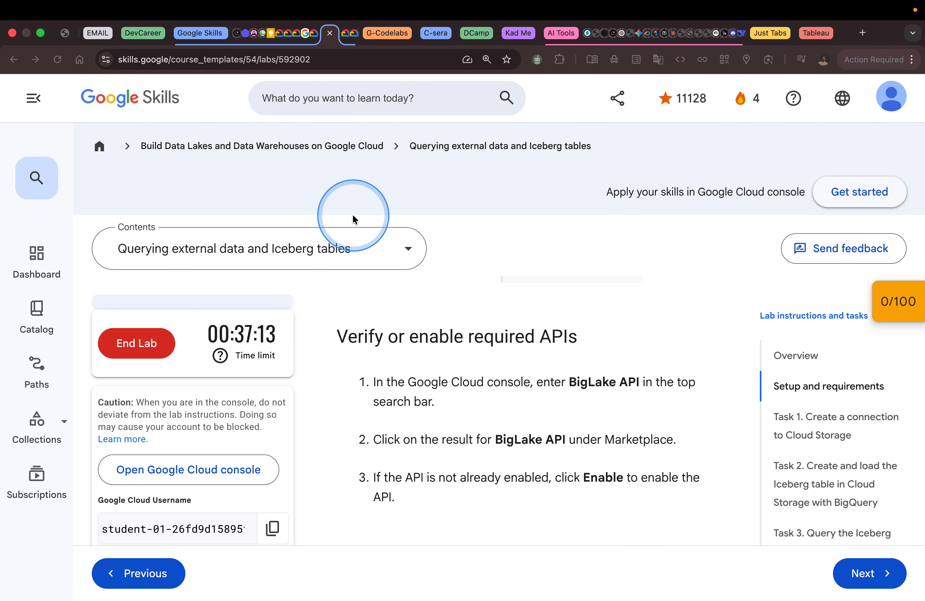
scroll(523, 339, "down", 5)
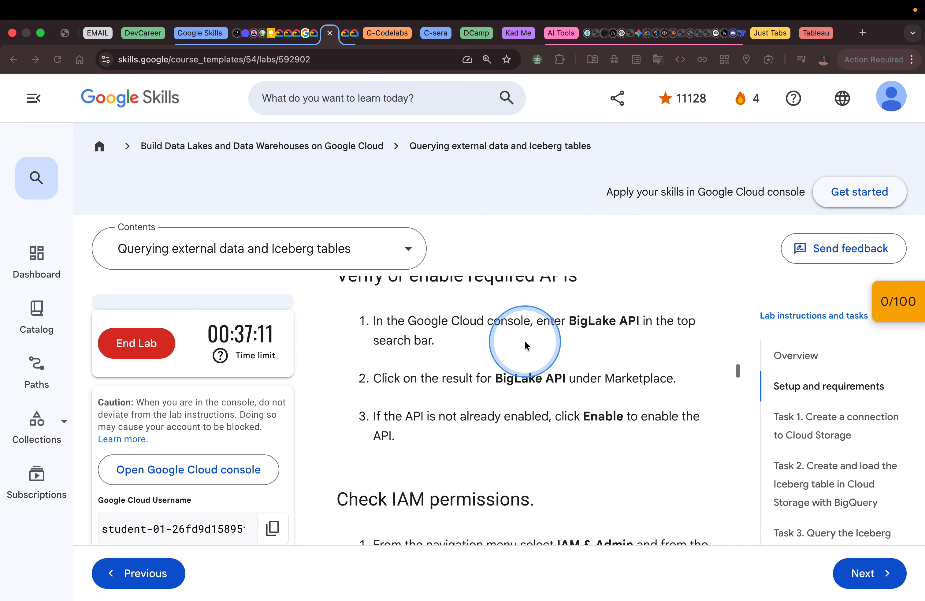
scroll(524, 343, "down", 1)
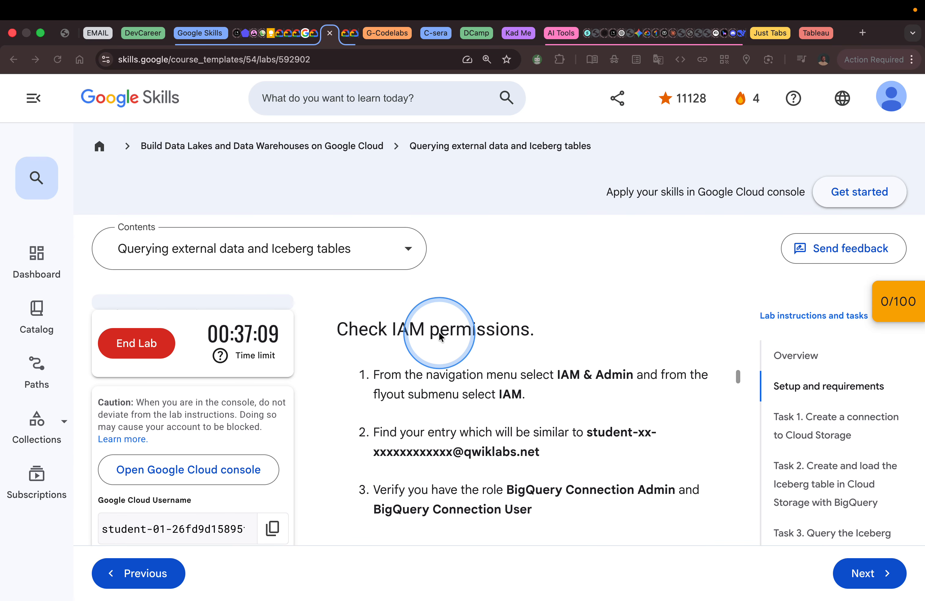
scroll(628, 404, "down", 2)
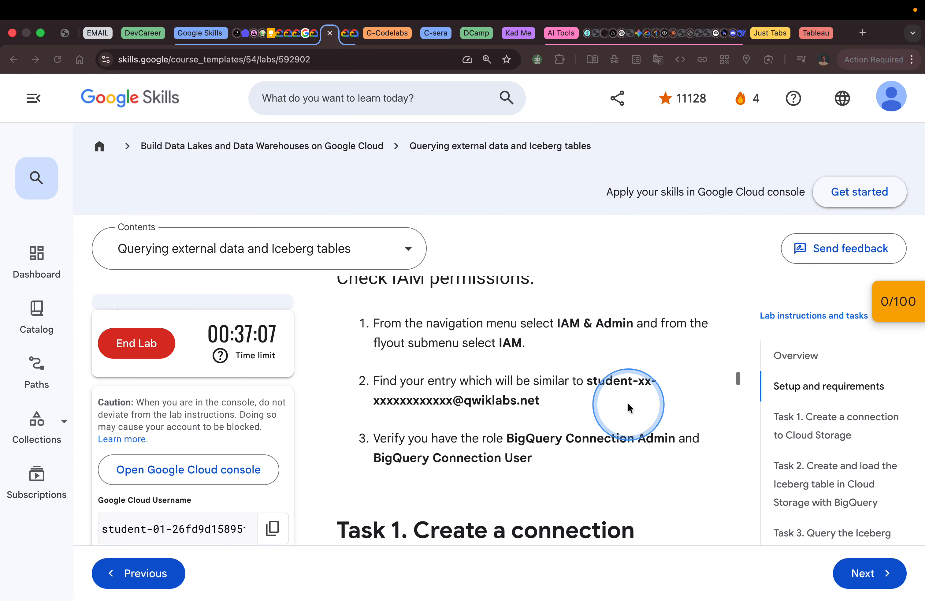
scroll(627, 402, "down", 1)
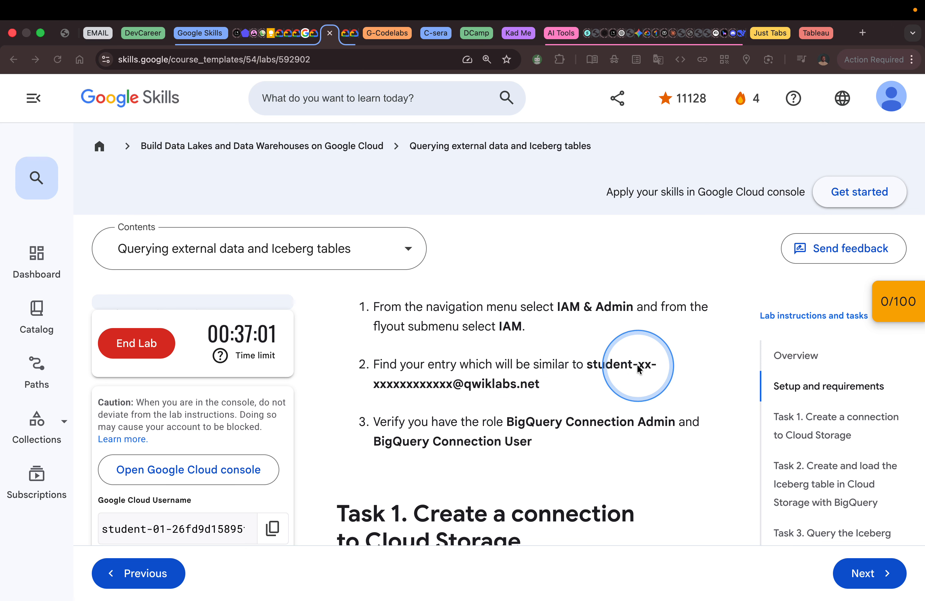
scroll(565, 385, "down", 1)
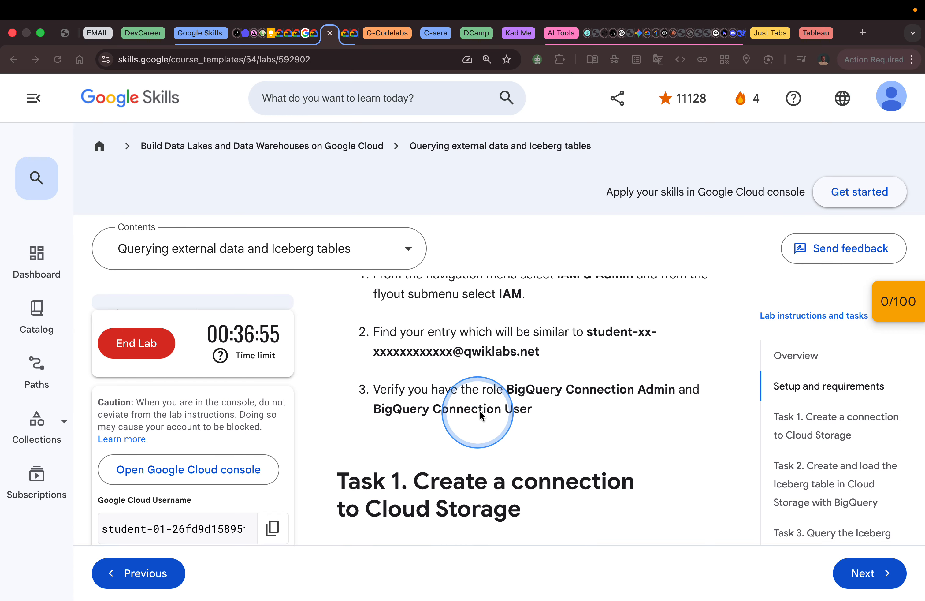
Switch back to the Google Cloud console and open the IAM page of IAM & Admin.
key("ctrl+Right")
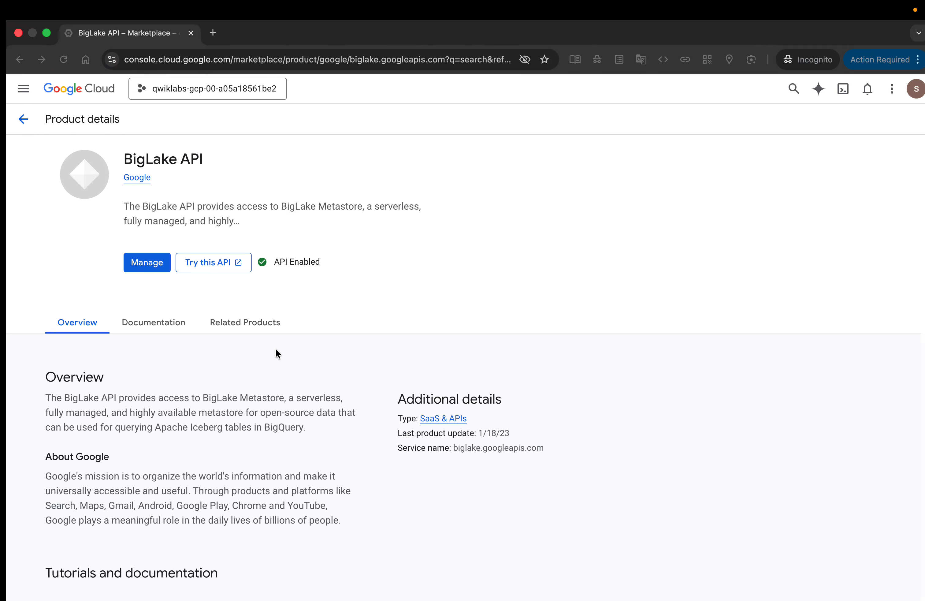
left_click(14, 95)
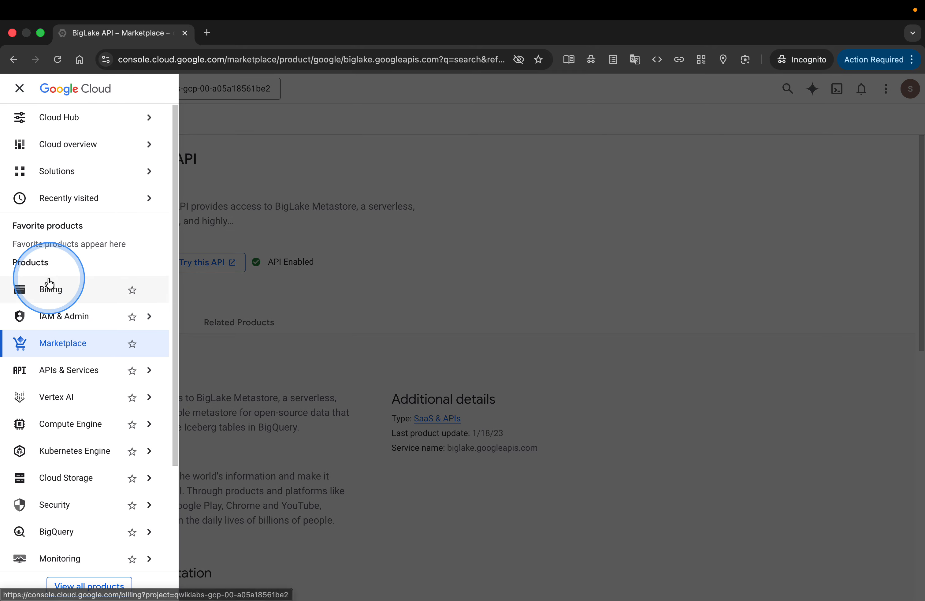
mouse_move(78, 324)
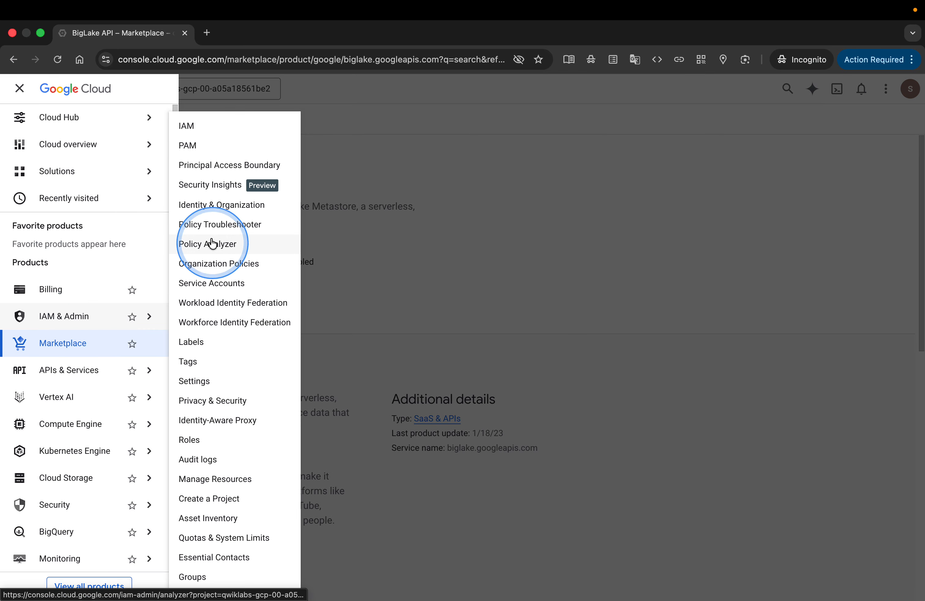
left_click(200, 128)
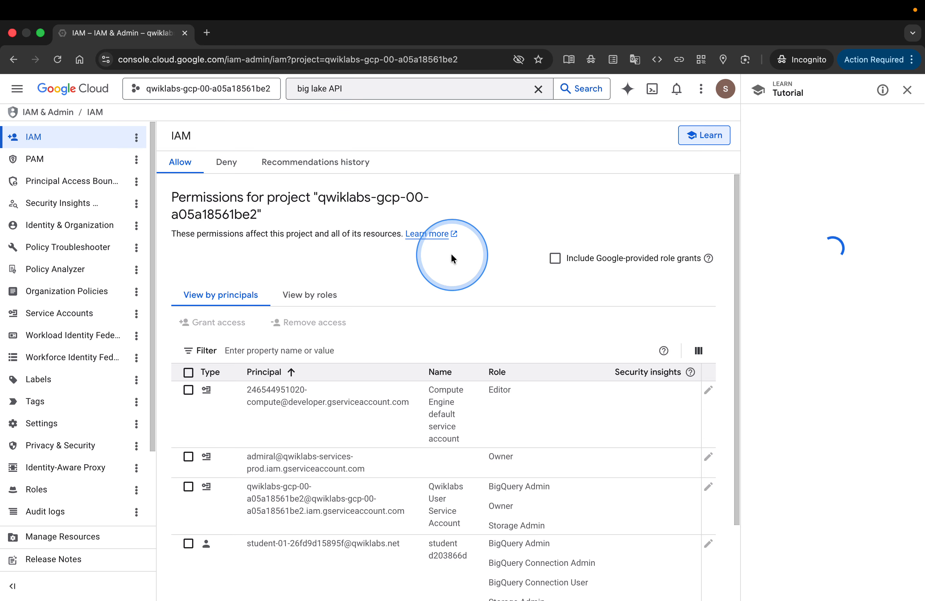
Examine the student account's assigned roles for BigQuery Connection Admin and BigQuery Connection User, closing the tutorial pane for more room.
scroll(451, 259, "down", 3)
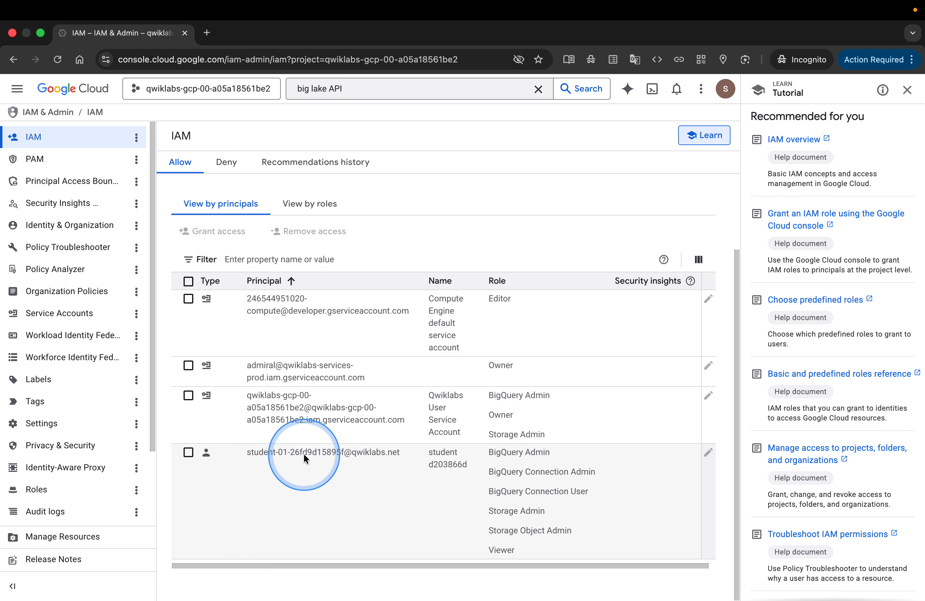
key("super+equal")
scroll(357, 479, "down", 1)
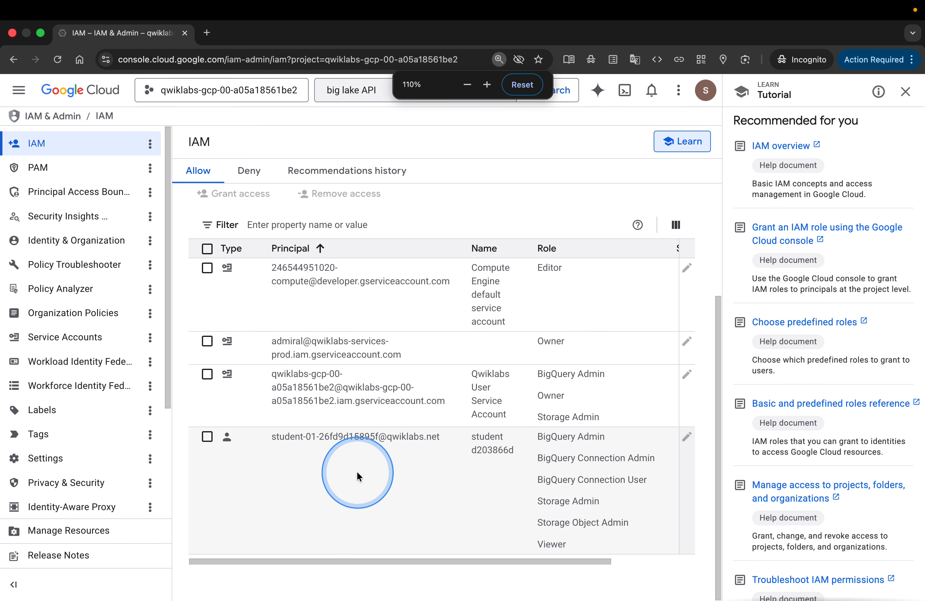
key("ctrl+alt+m")
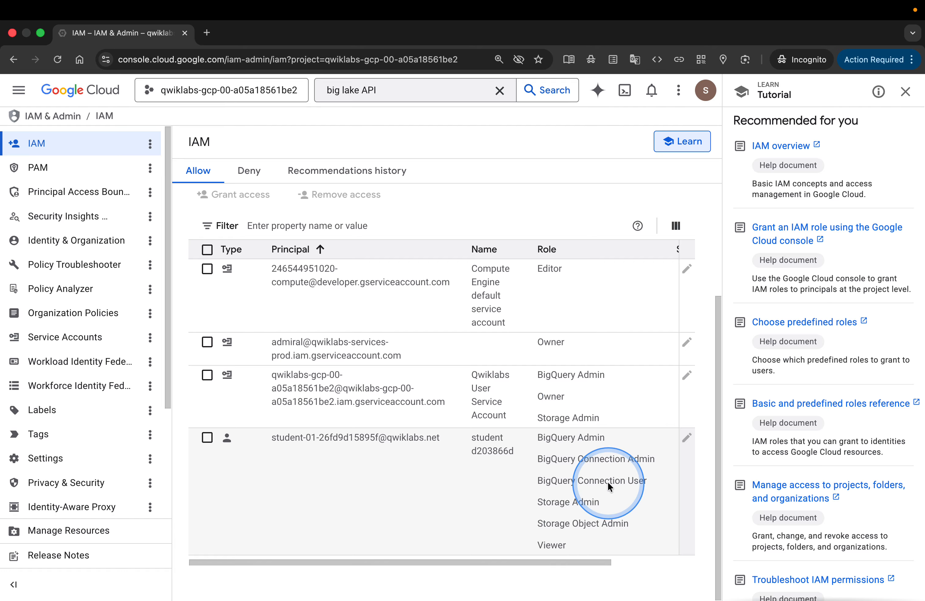
scroll(606, 481, "right", 5)
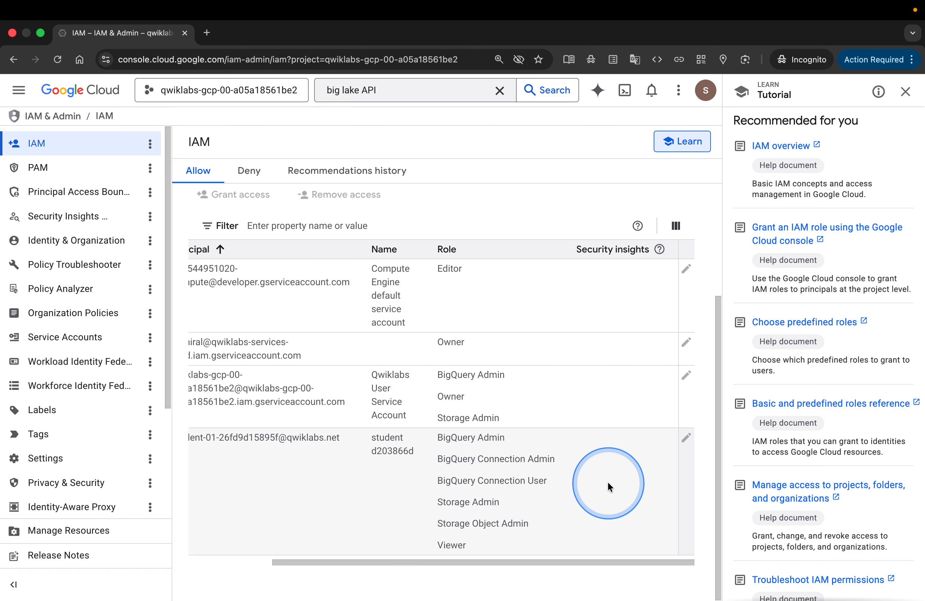
left_click(905, 91)
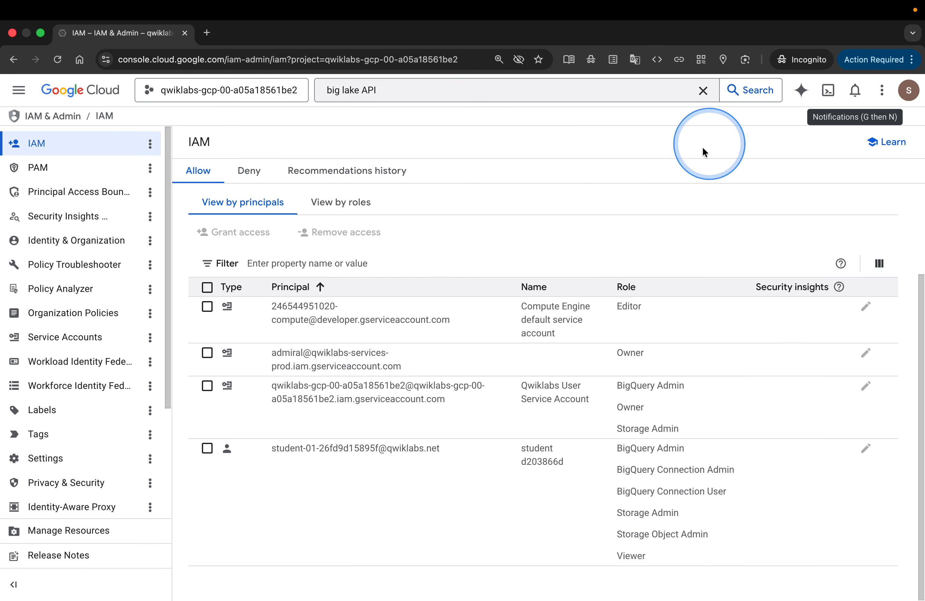
scroll(696, 158, "left", 5)
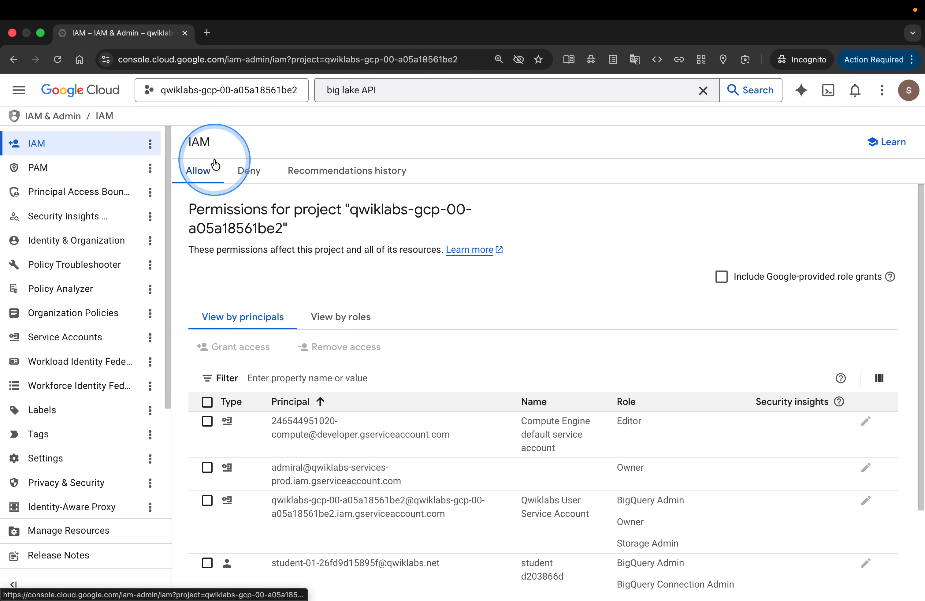
Switch to the Google Skills lab page and read the Task 1 instructions for creating a connection to Cloud Storage.
key("ctrl+Left")
scroll(611, 419, "down", 4)
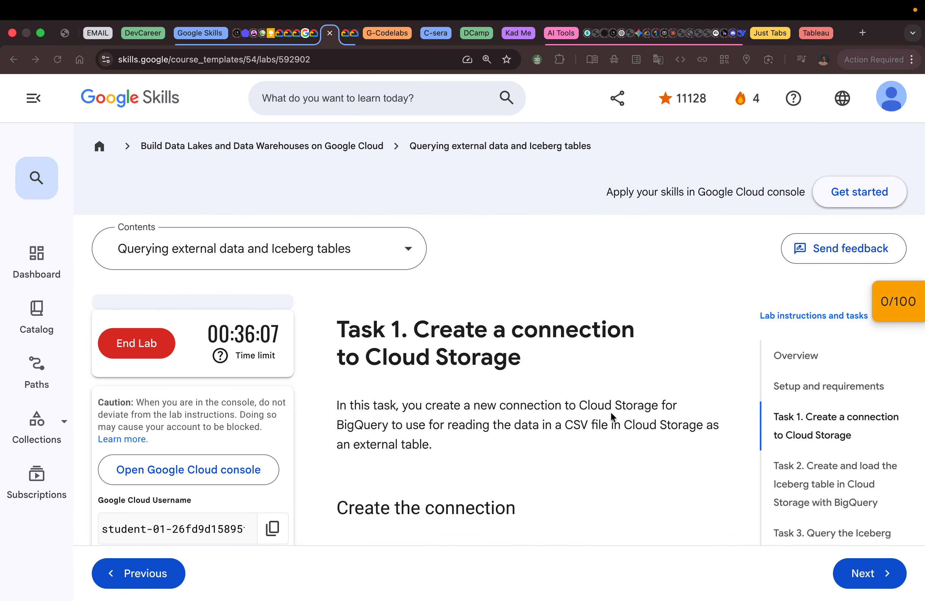
scroll(611, 416, "down", 4)
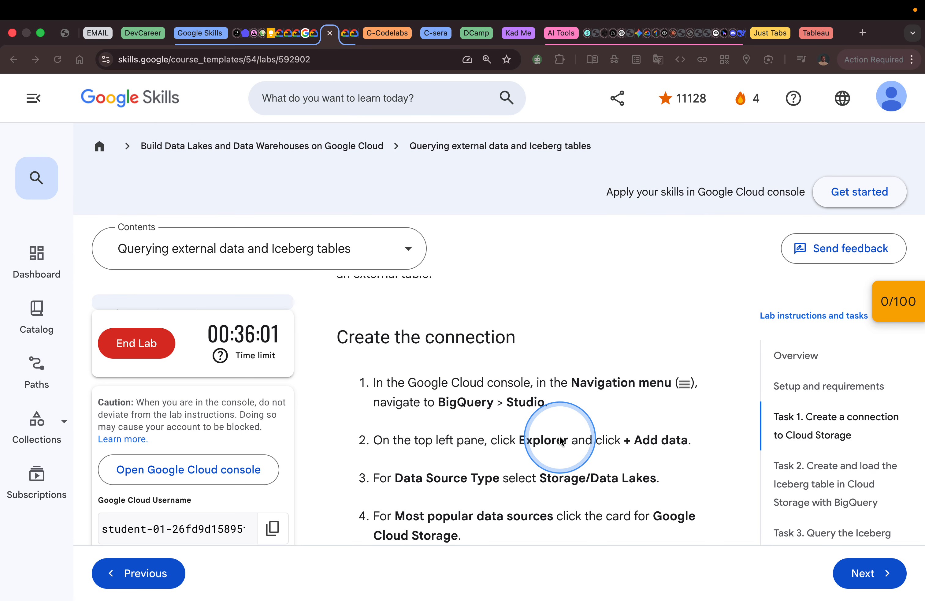
scroll(558, 440, "down", 1)
Switch to the Google Cloud console, leave the IAM page and open BigQuery Studio.
key("ctrl+Right")
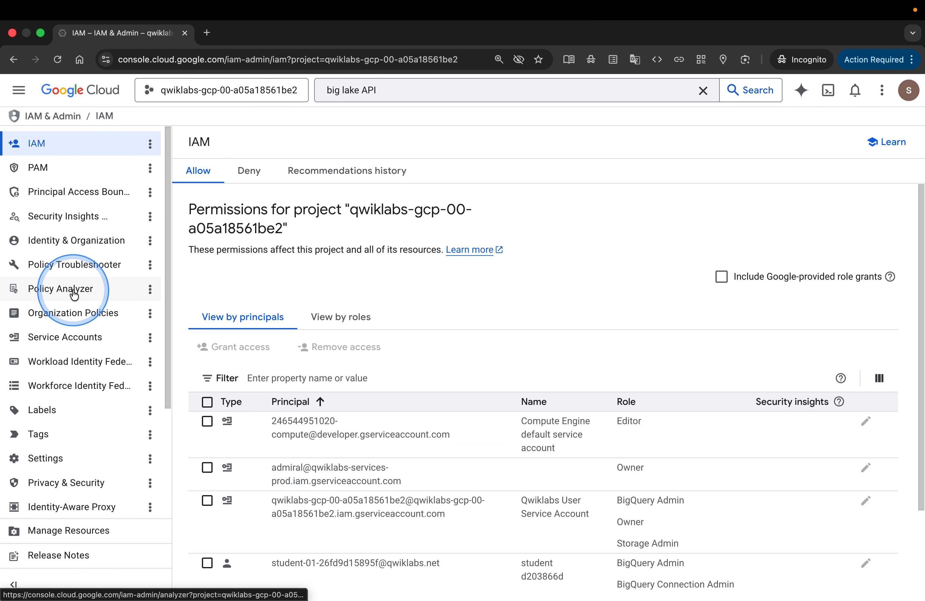
scroll(85, 184, "down", 1)
scroll(85, 183, "up", 1)
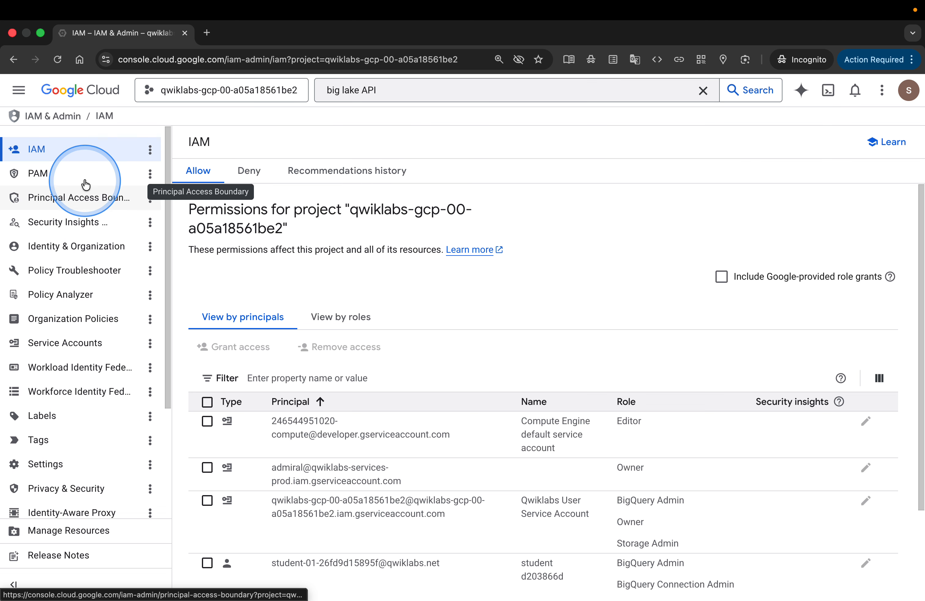
left_click(15, 59)
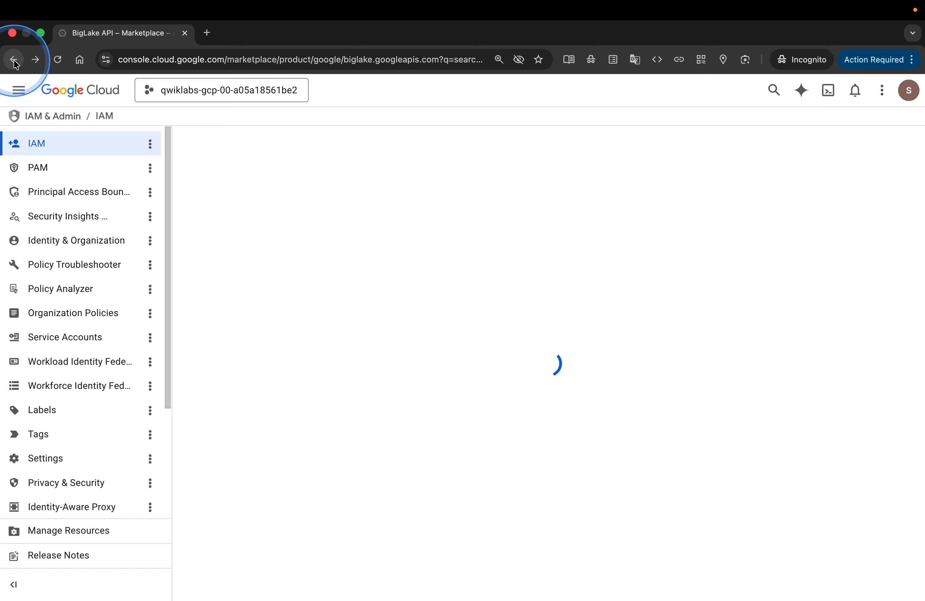
left_click(70, 123)
left_click(21, 89)
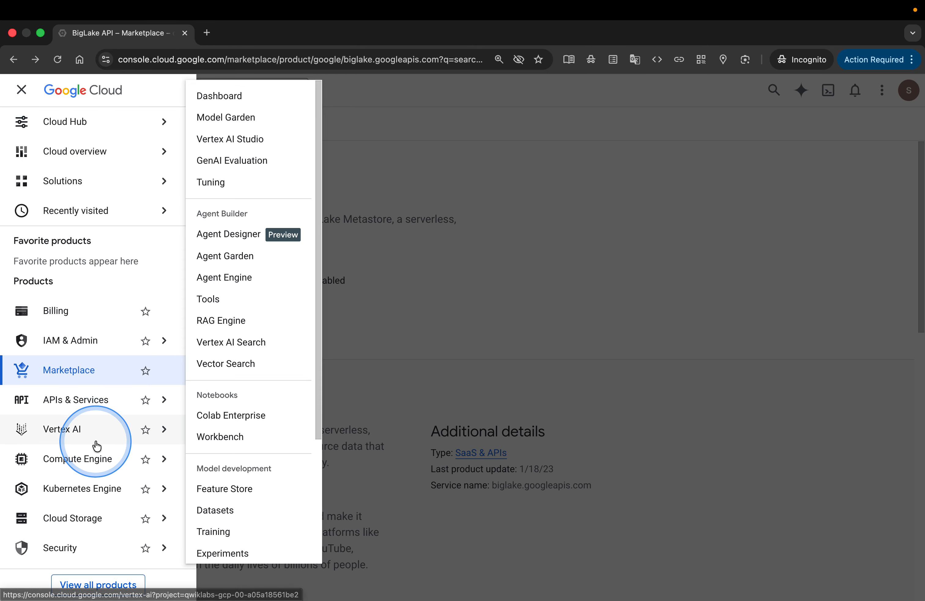
scroll(97, 444, "down", 2)
scroll(96, 445, "down", 1)
mouse_move(99, 484)
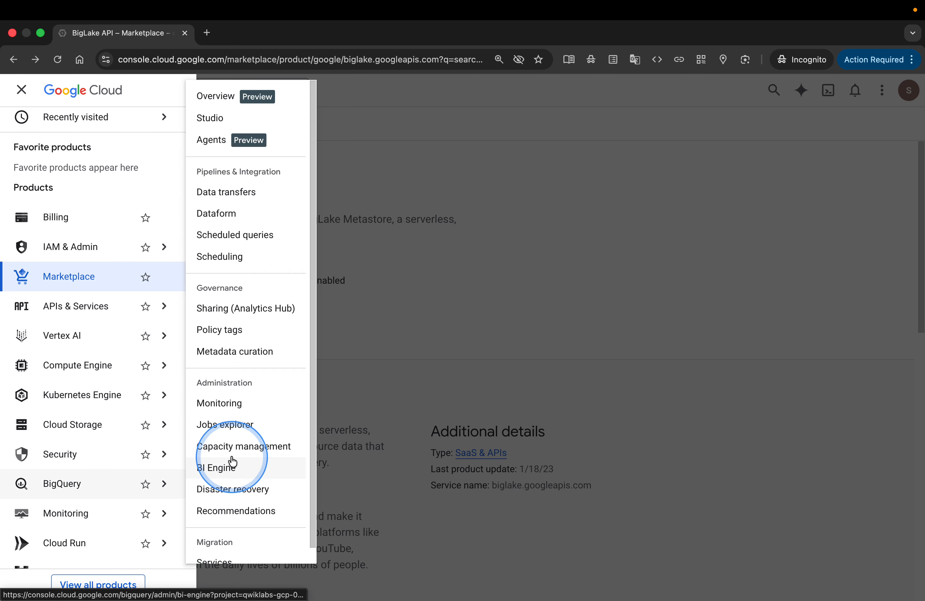
left_click(215, 122)
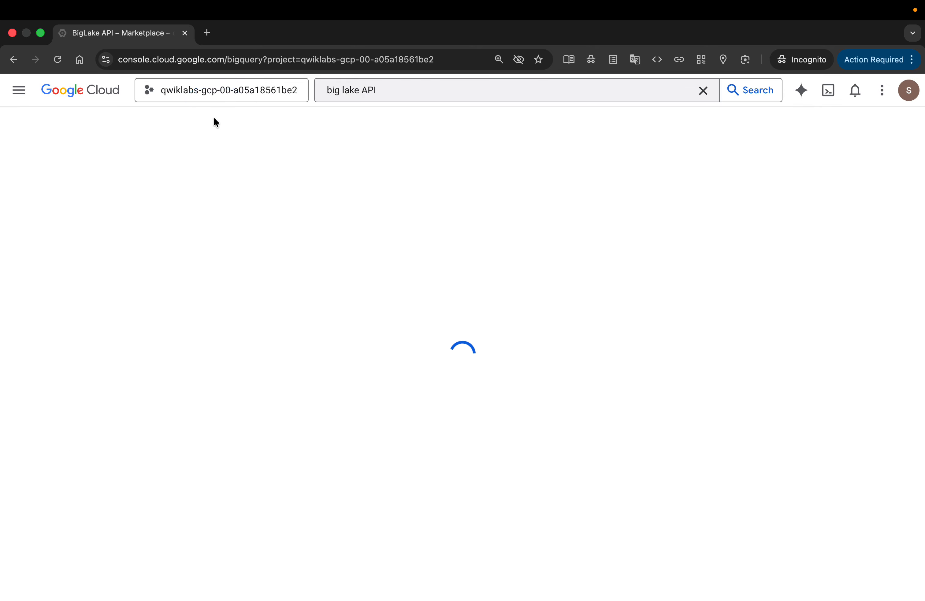
left_click(216, 123)
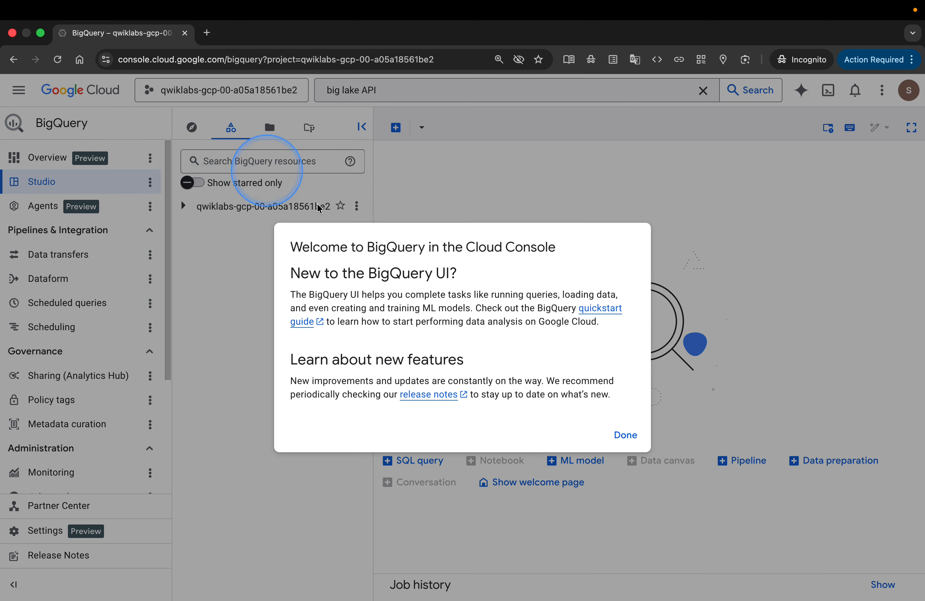
Dismiss the BigQuery welcome message and open the Add data page from the Explorer.
left_click(626, 435)
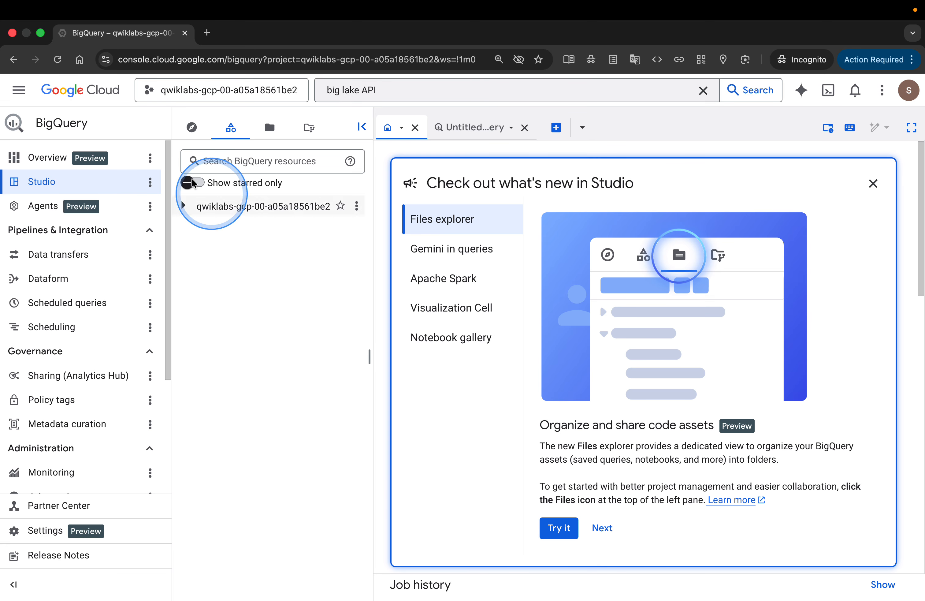
left_click(187, 131)
left_click(326, 154)
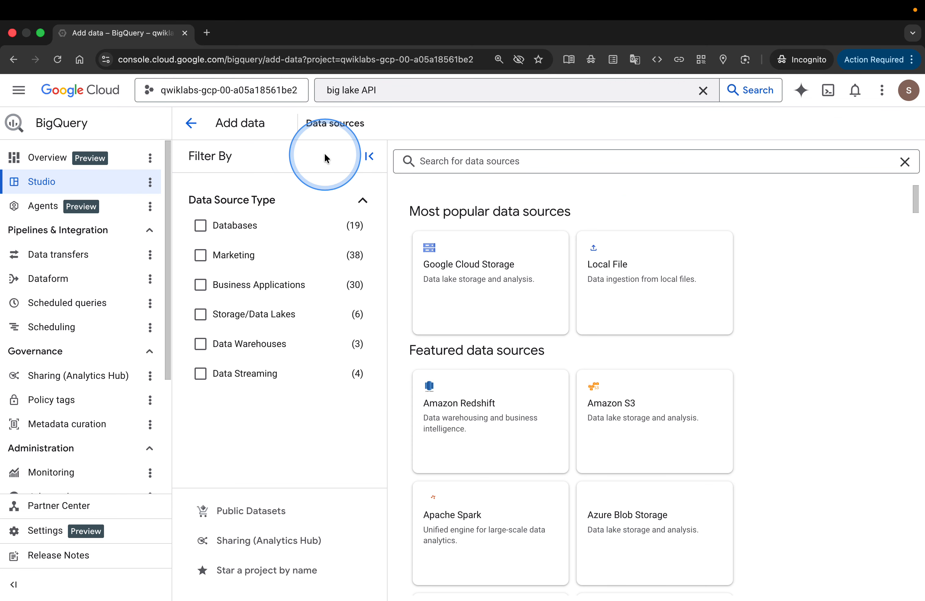
Check the data source instruction on the lab page, and filter the console's data sources by Storage/Data Lakes.
key("ctrl+Left")
scroll(584, 422, "down", 3)
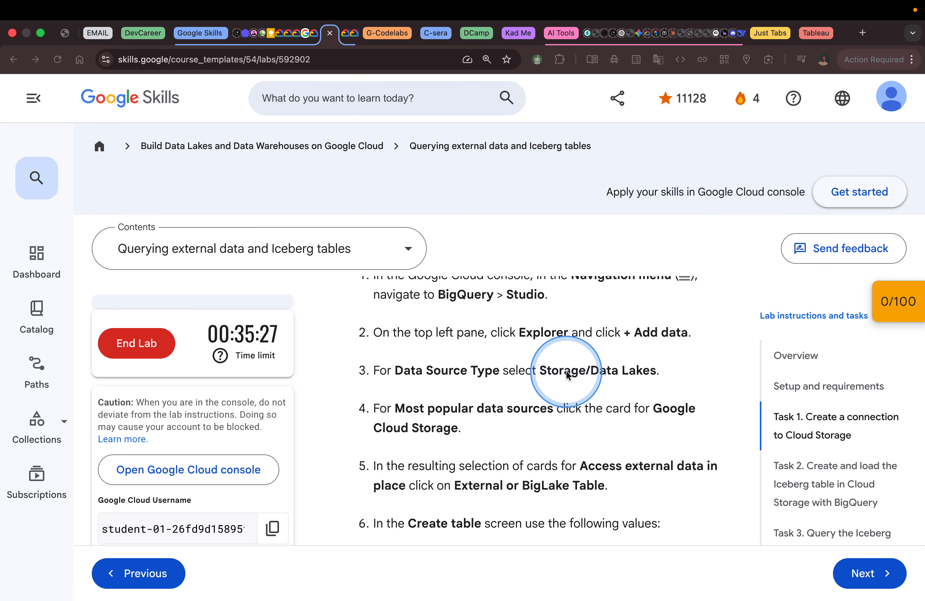
key("ctrl+Right")
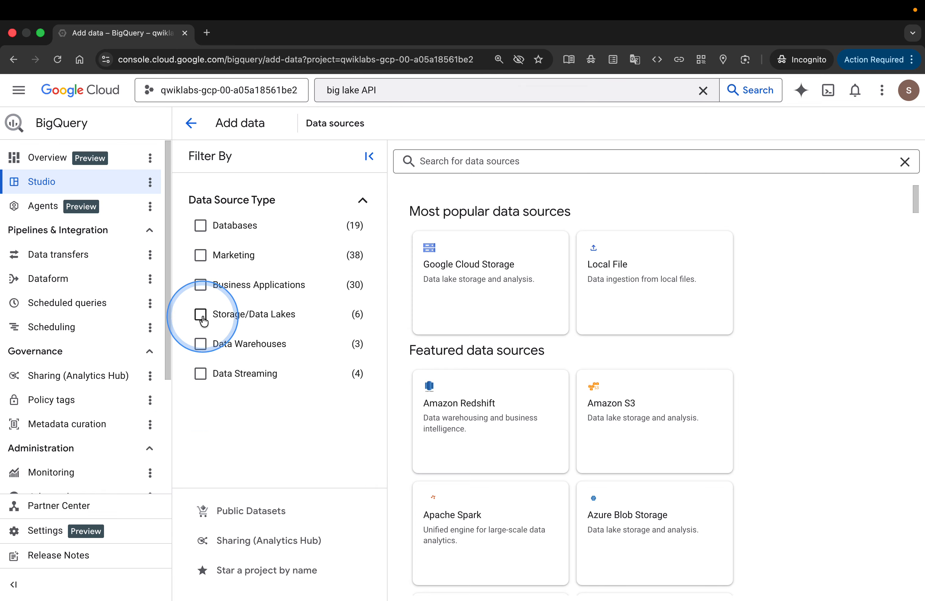
left_click(200, 314)
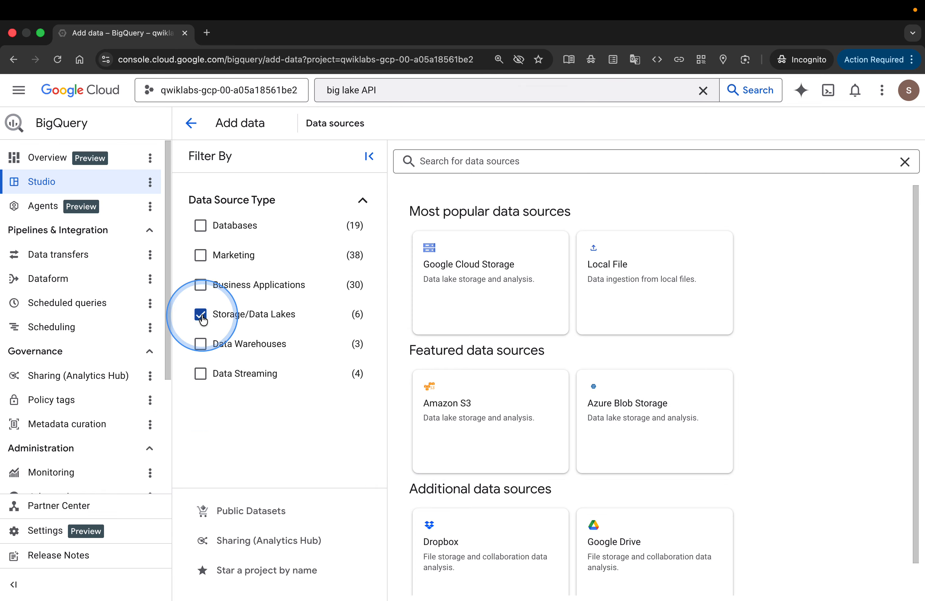
Read the lab's next instruction and choose Google Cloud Storage among the console's most popular data sources.
key("ctrl+Left")
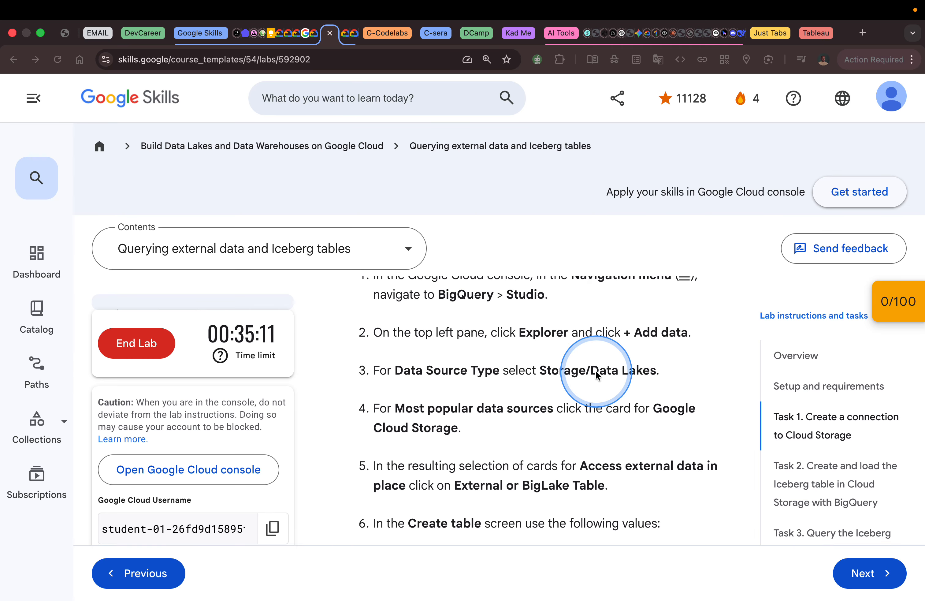
scroll(591, 357, "down", 2)
scroll(596, 377, "up", 1)
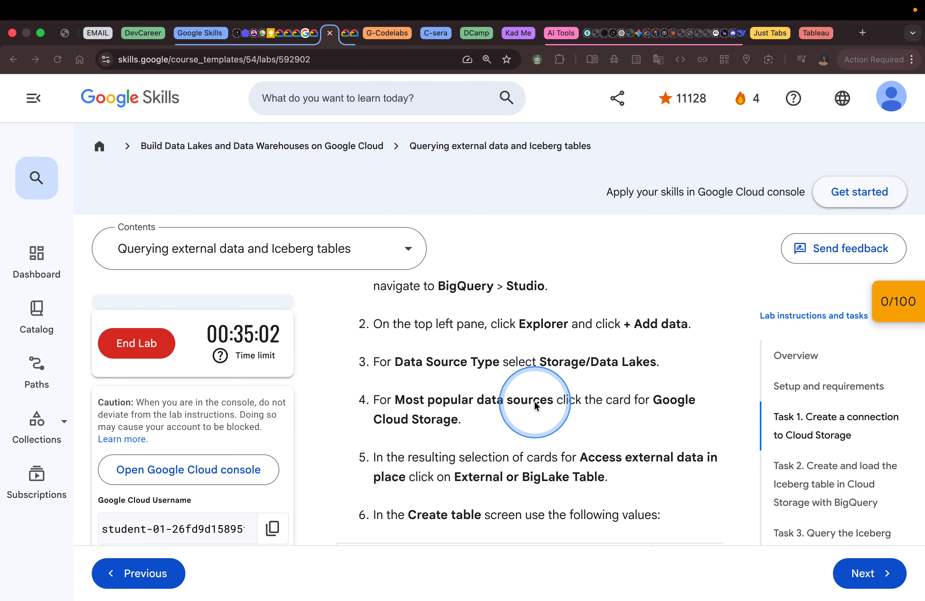
key("ctrl+Right")
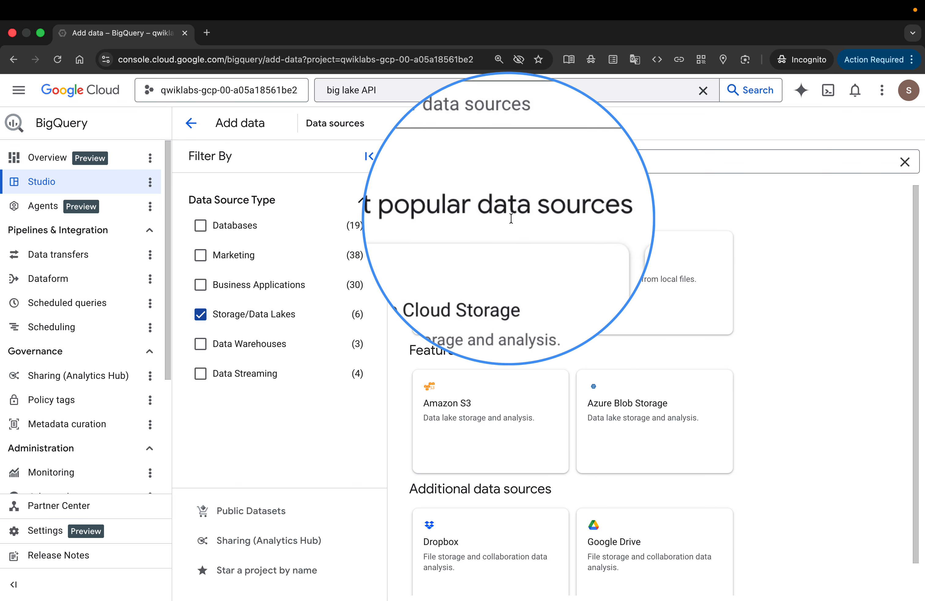
left_click(485, 273)
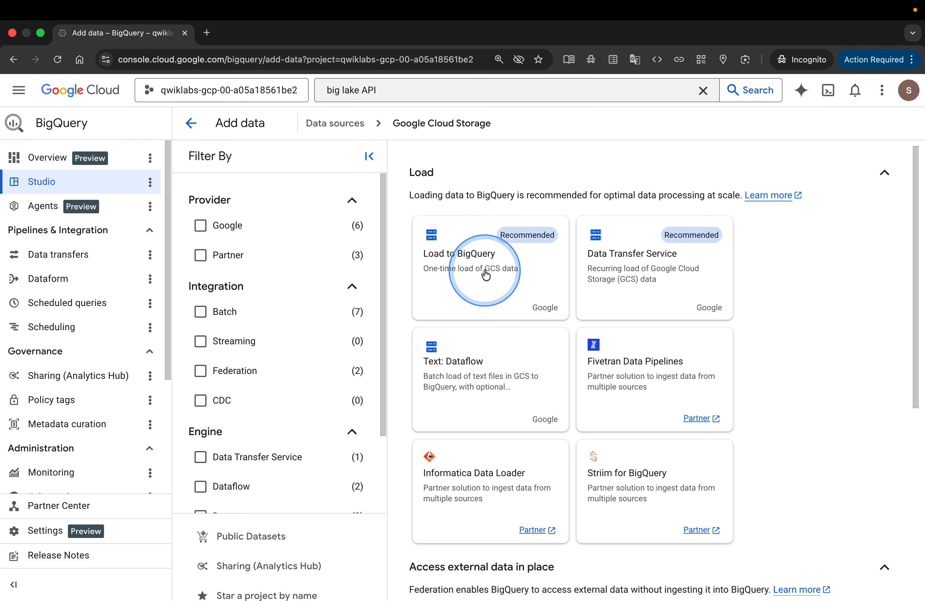
Check the lab page, and choose External or BigLake Table under Access external data in place in the console.
key("ctrl+Left")
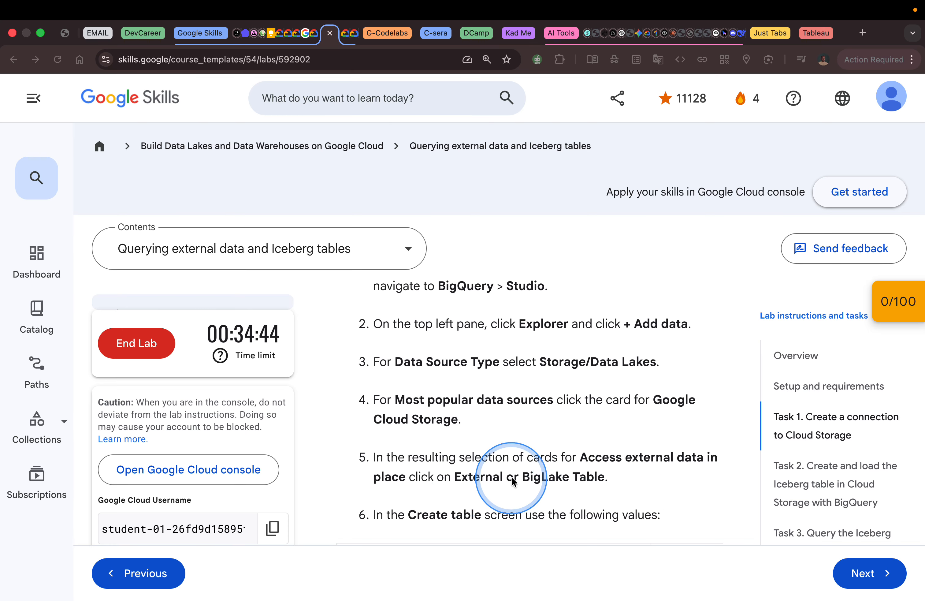
key("ctrl+Right")
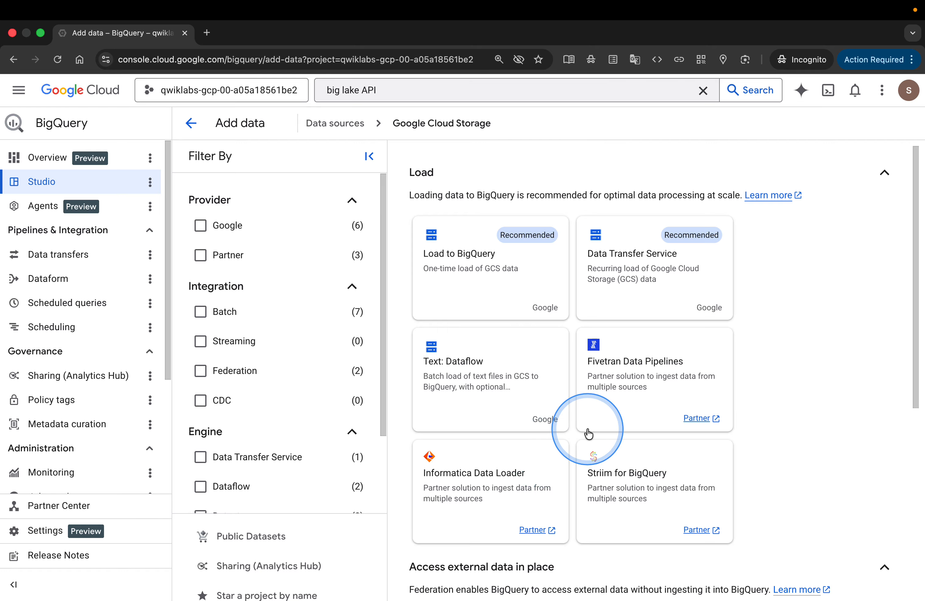
scroll(588, 433, "down", 5)
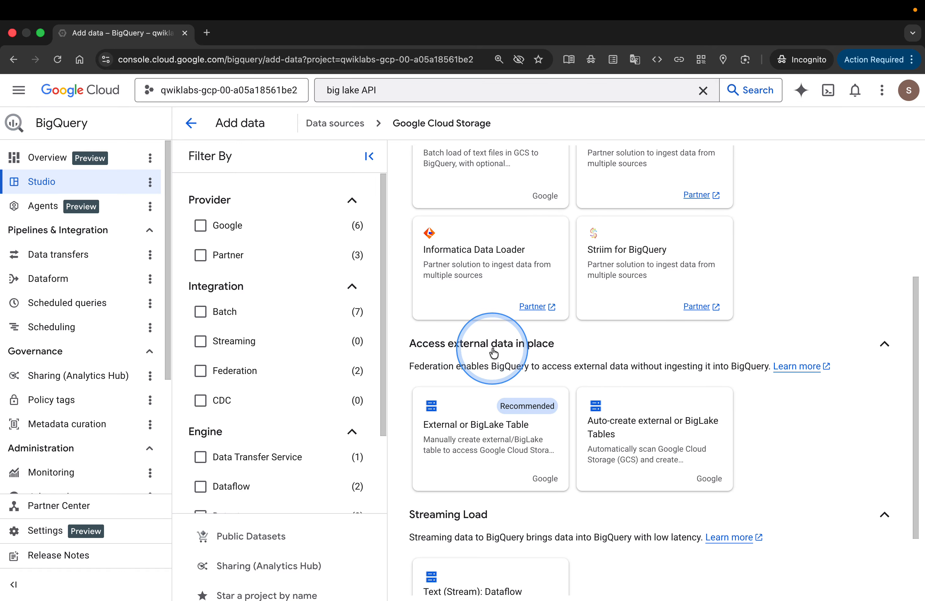
scroll(483, 351, "down", 1)
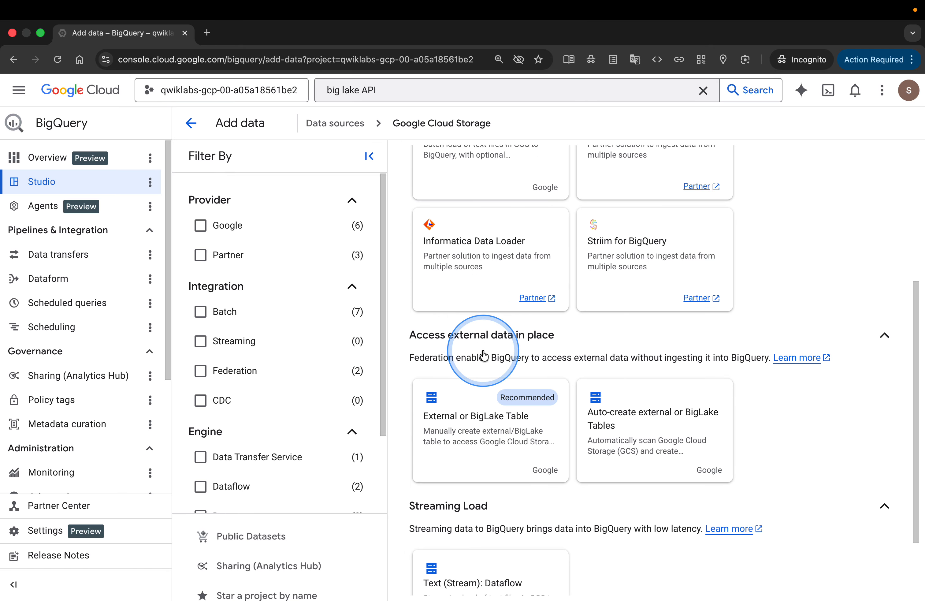
scroll(483, 355, "down", 1)
key("ctrl+Left")
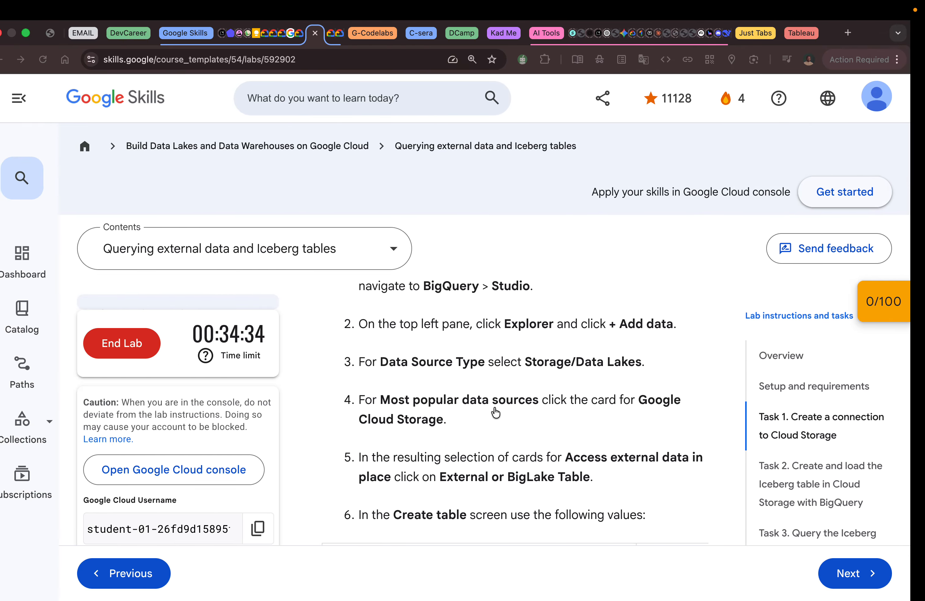
key("ctrl+Right")
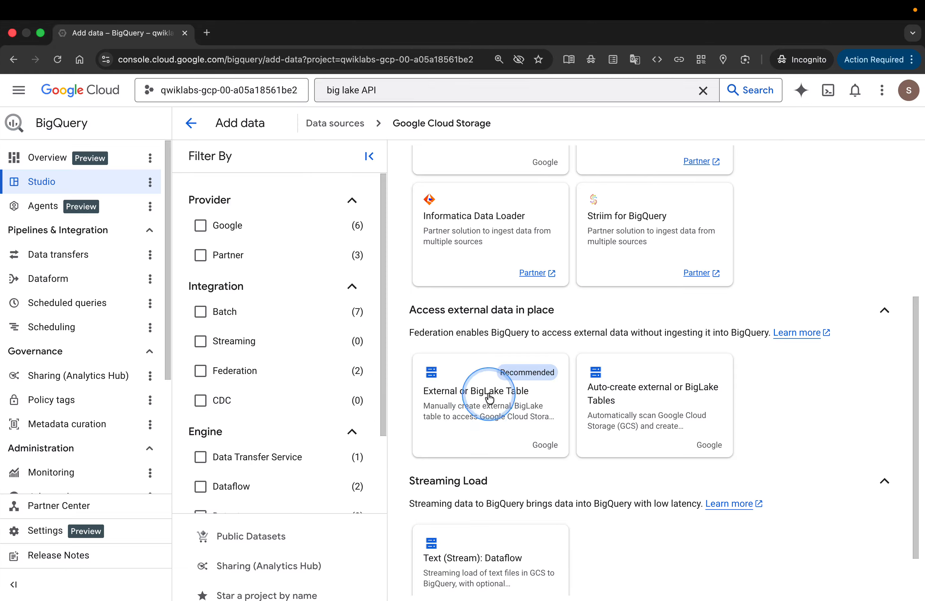
left_click(489, 398)
Switch to the Google Skills lab page and read the property values for the Create table screen.
key("ctrl+Left")
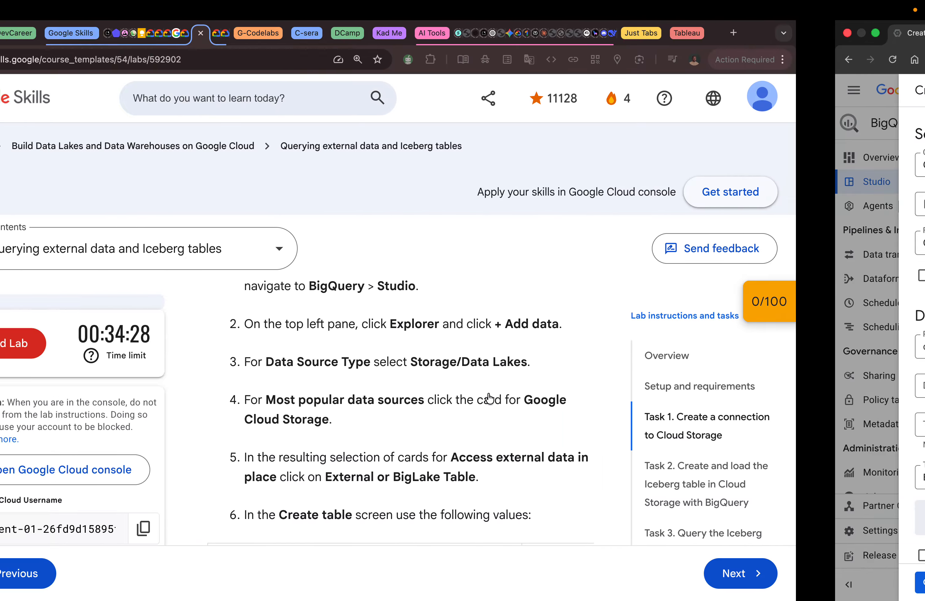
scroll(556, 424, "down", 3)
scroll(556, 423, "down", 3)
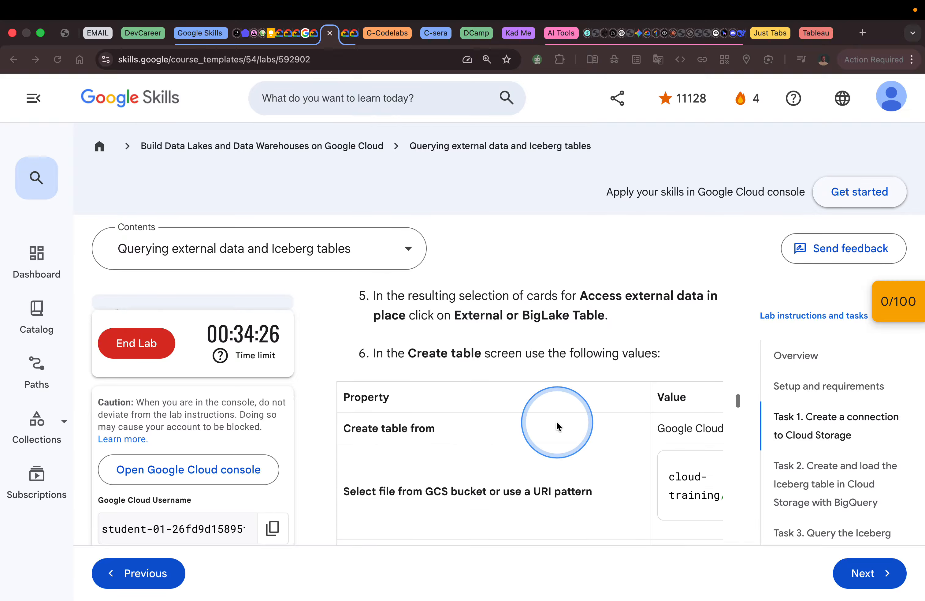
scroll(557, 426, "down", 2)
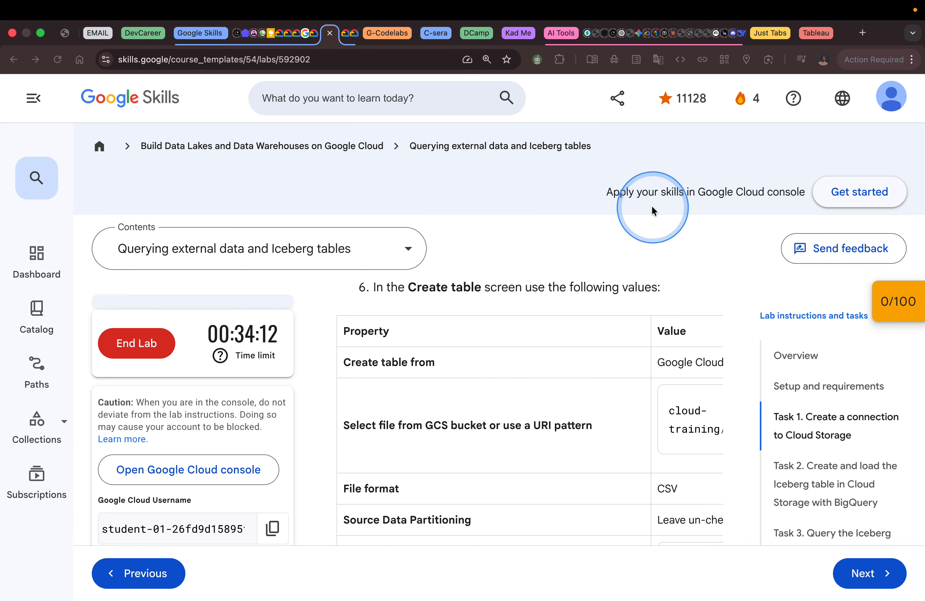
scroll(584, 418, "up", 2)
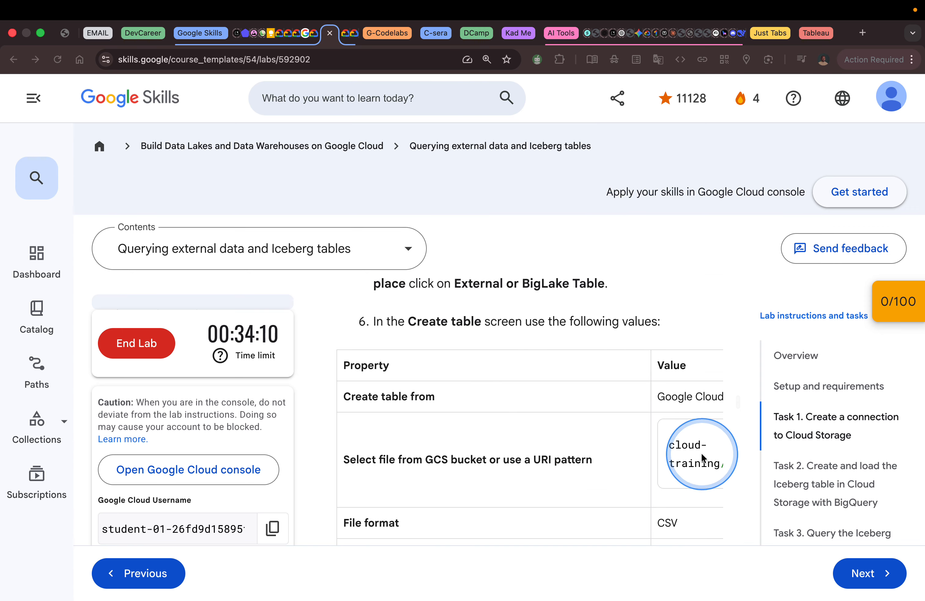
Reduce the lab page's browser zoom to 100% to show more of the Create table values.
left_click(911, 60)
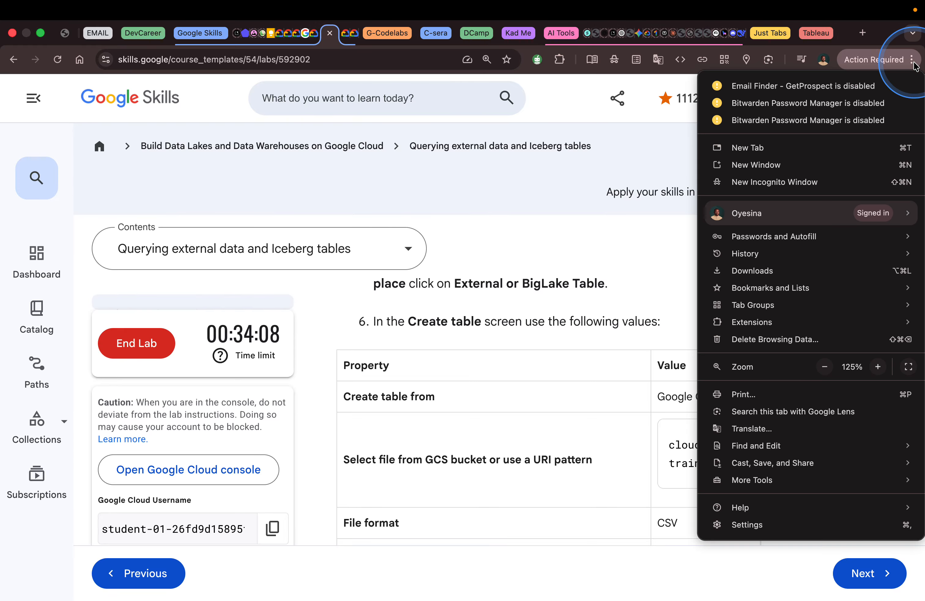
left_click(826, 366)
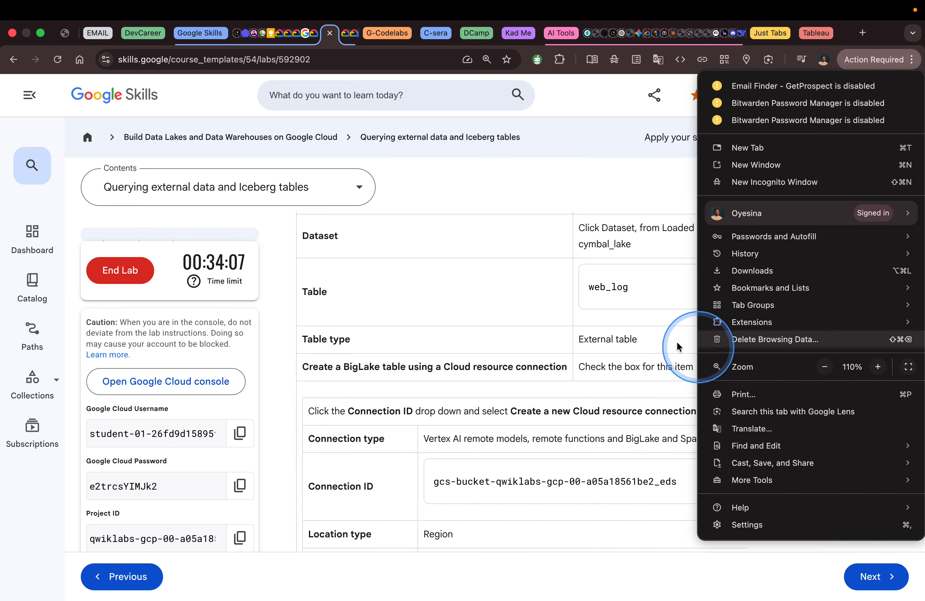
left_click(594, 169)
scroll(577, 266, "up", 5)
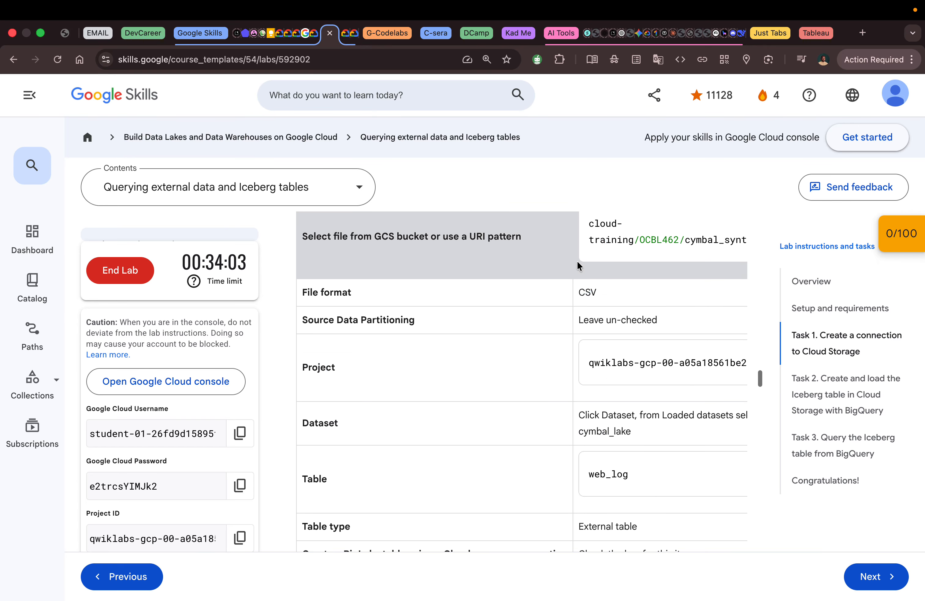
scroll(579, 265, "up", 2)
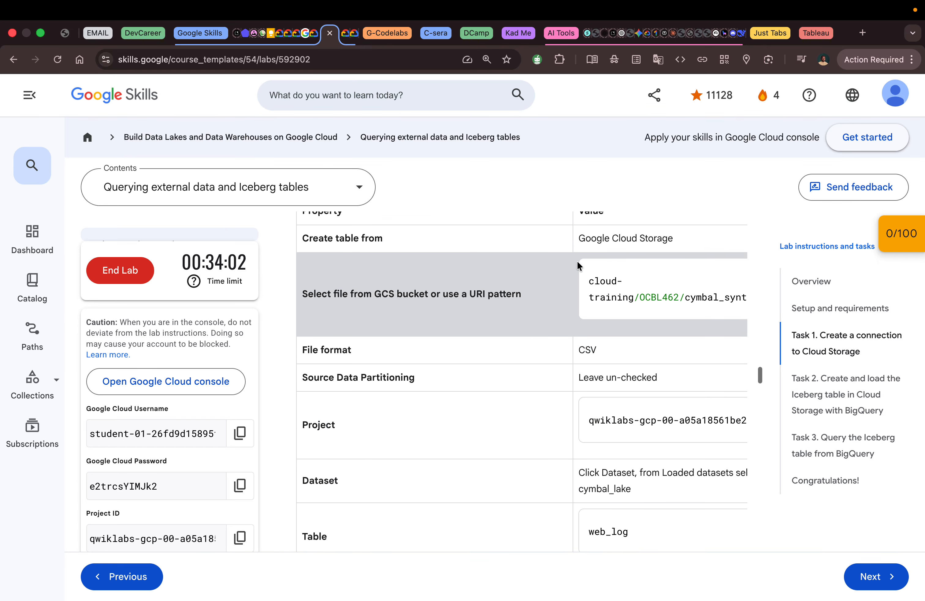
left_click(913, 59)
left_click(825, 366)
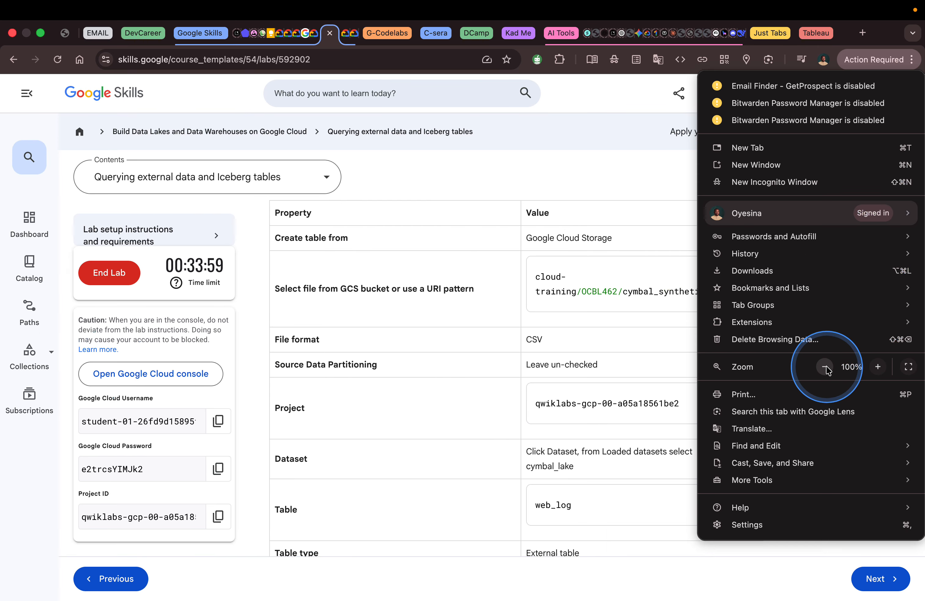
left_click(635, 190)
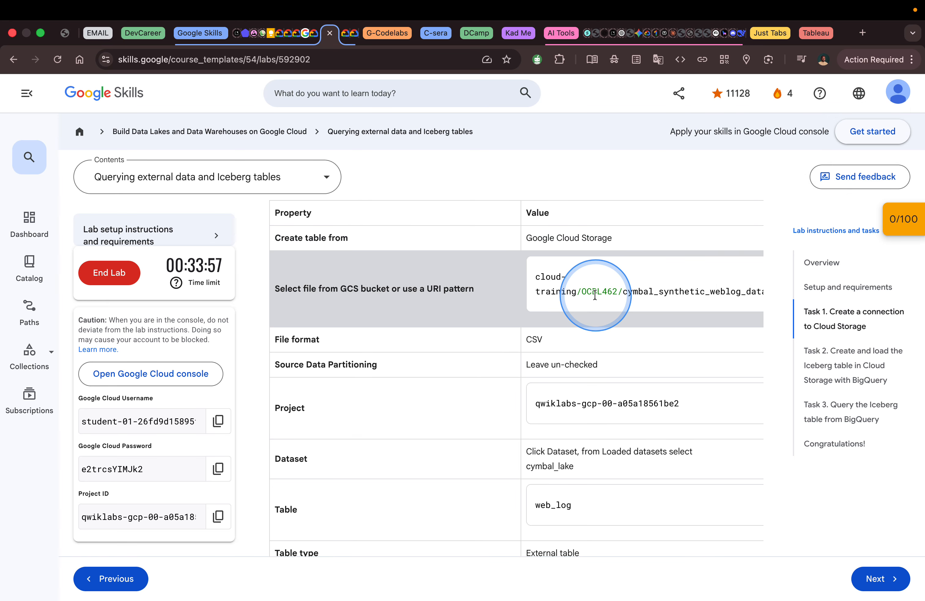
Compare the lab's Create table values with the console's Create table form, and return to the lab page.
scroll(595, 295, "up", 3)
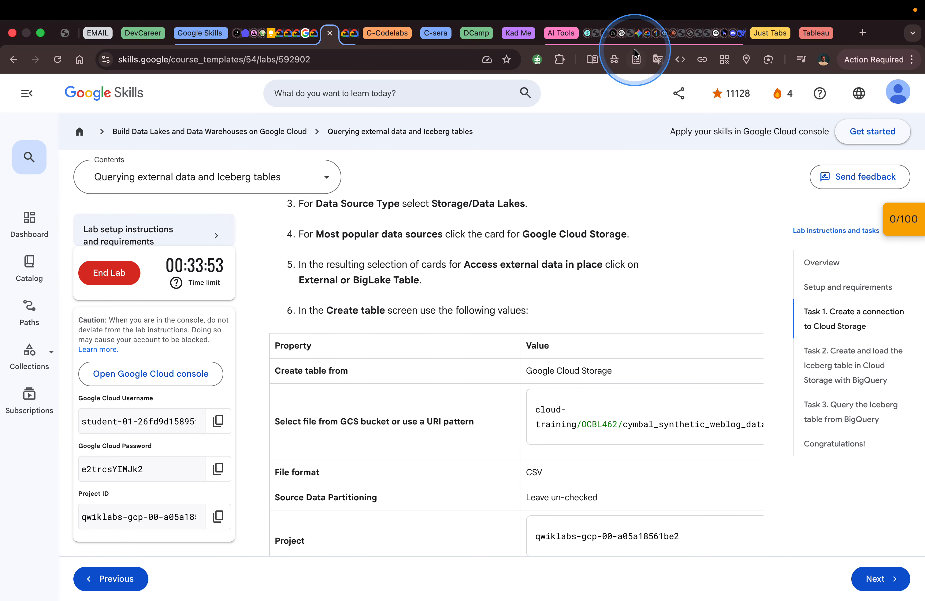
key("ctrl+Right")
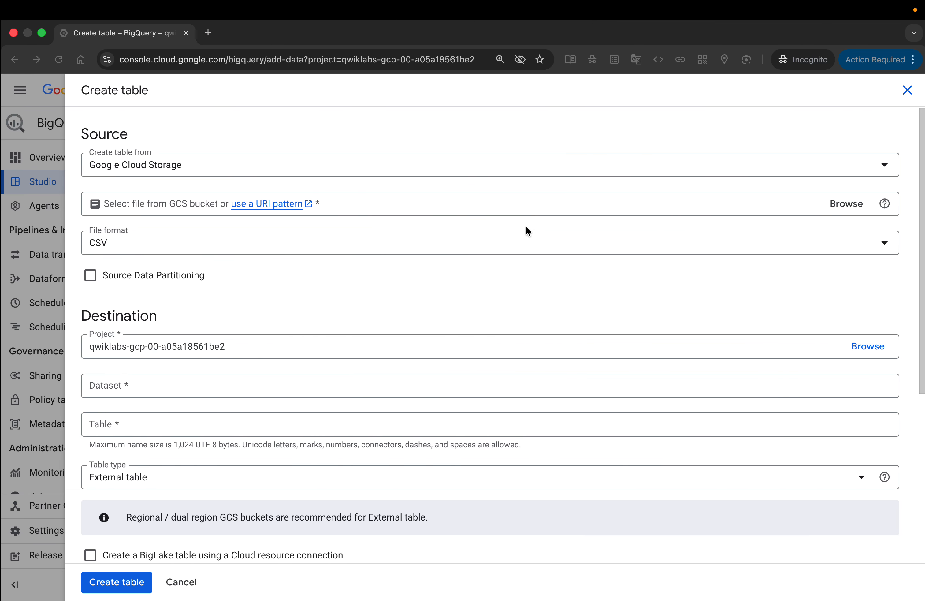
key("ctrl+Left")
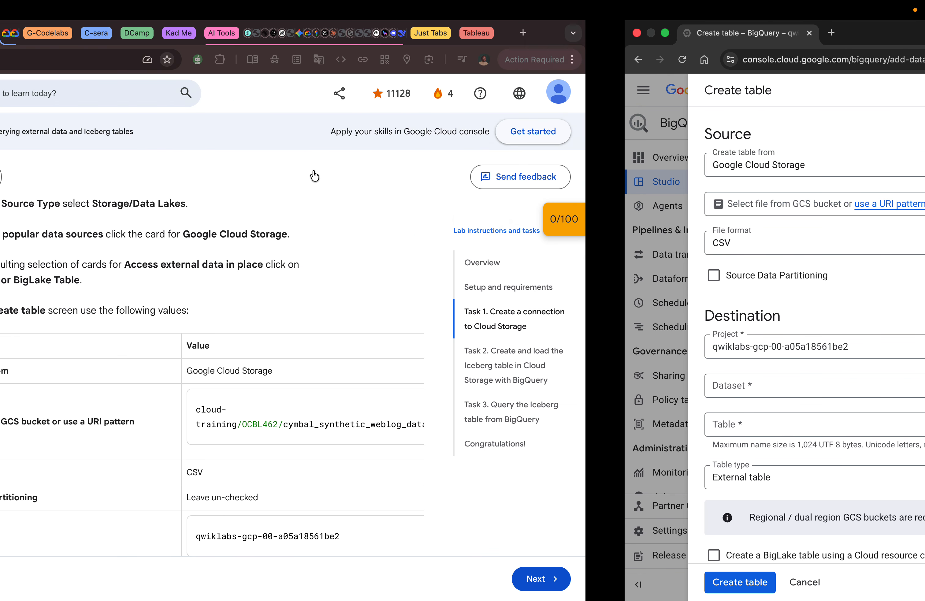
Reduce the lab page's browser zoom until the full Cloud Storage file path fits in the Create table values.
scroll(482, 389, "down", 1)
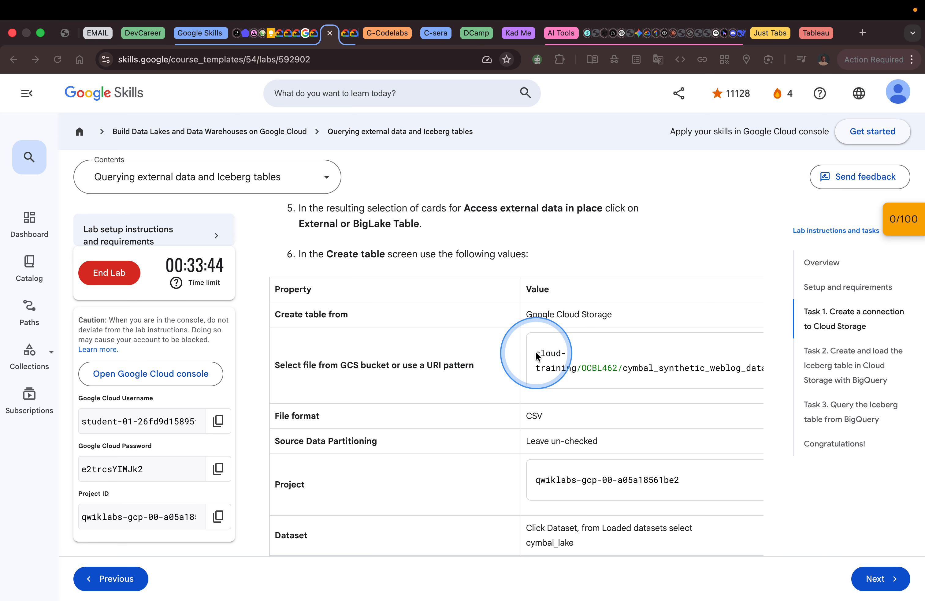
left_click_drag(532, 353, 667, 365)
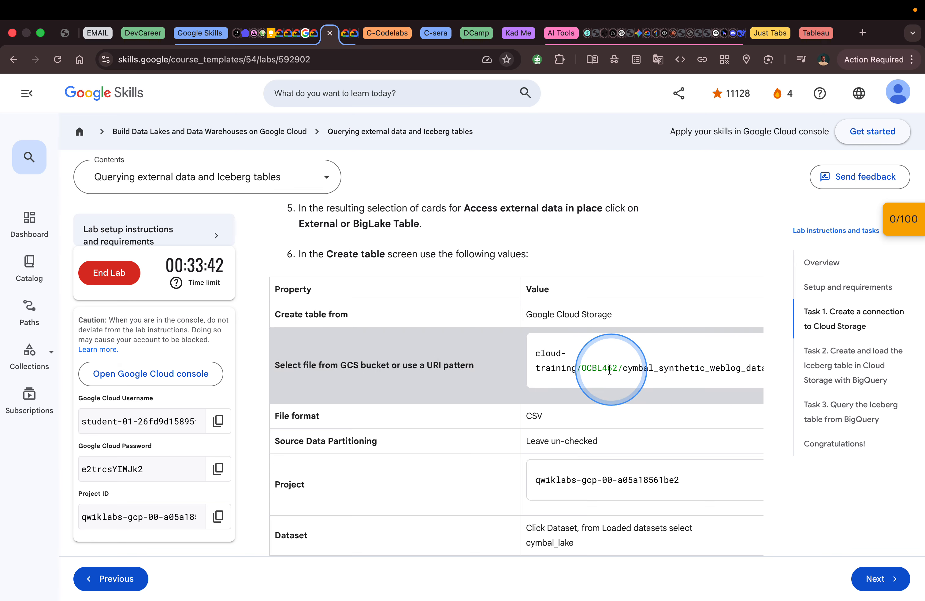
left_click_drag(534, 351, 774, 370)
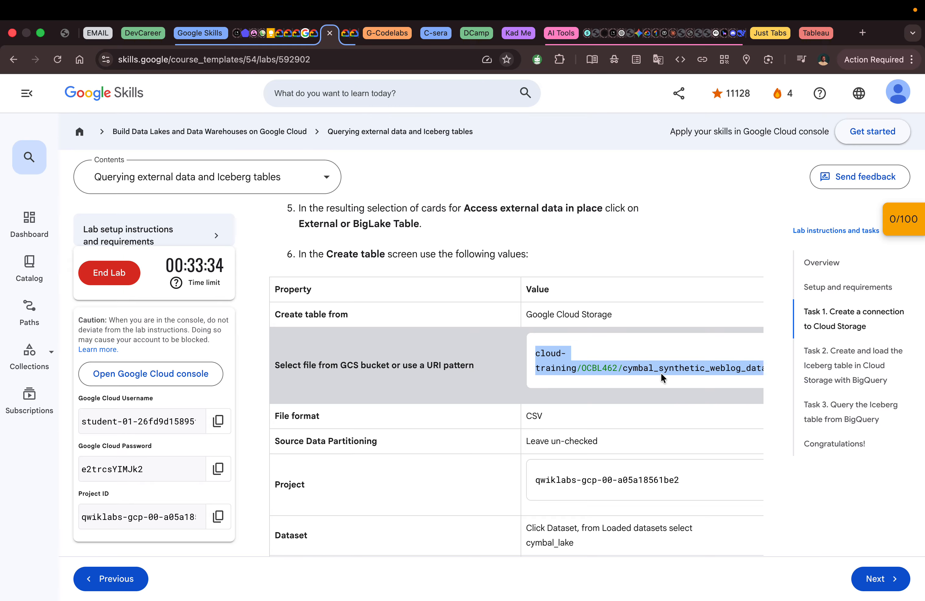
left_click(912, 60)
left_click(824, 367)
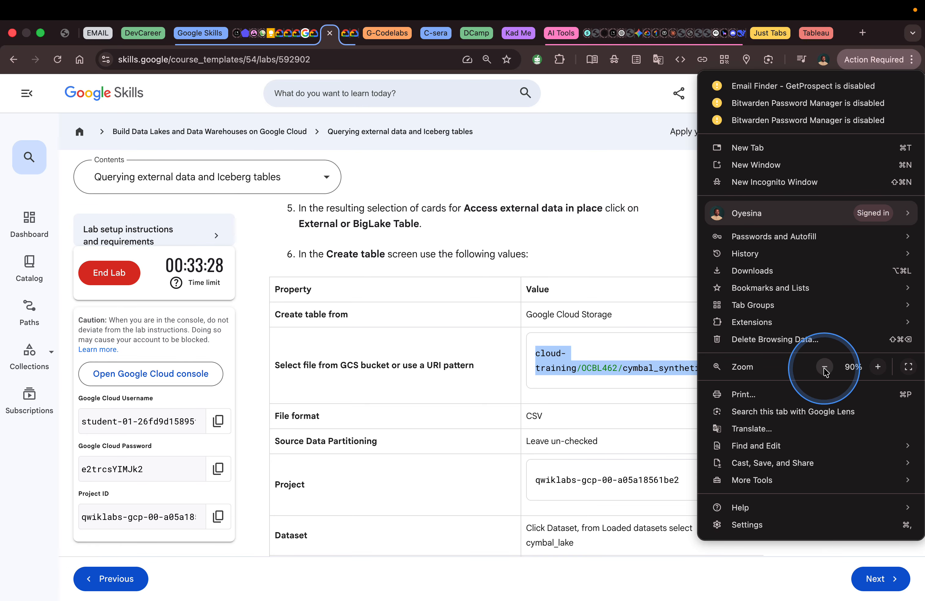
left_click(824, 367)
left_click(644, 301)
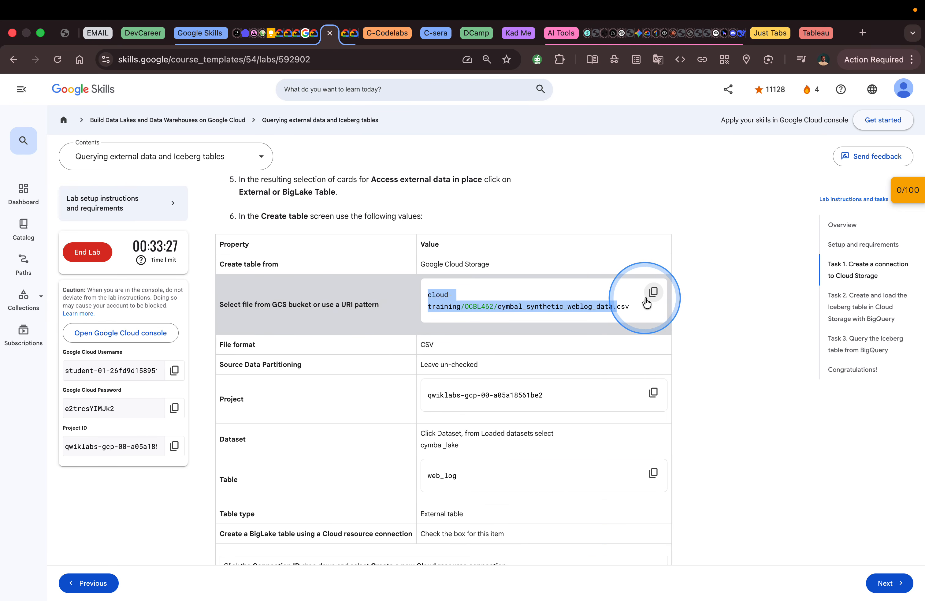
Copy the lab's file path into the source file field as cloud-training/OCBL462/cymbal_synthetic_weblog_data.csv, and choose CSV as the file format.
left_click(653, 292)
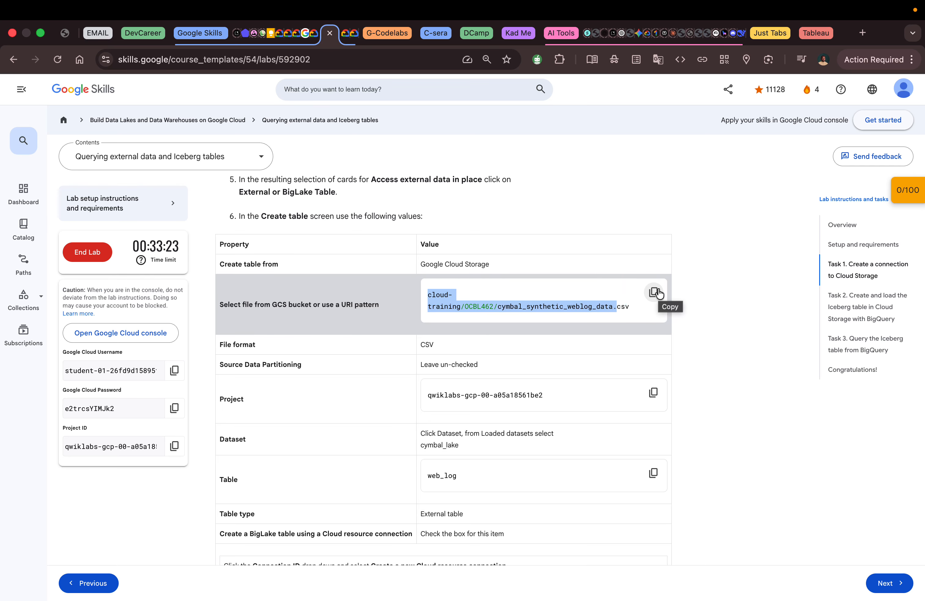
key("ctrl+Right")
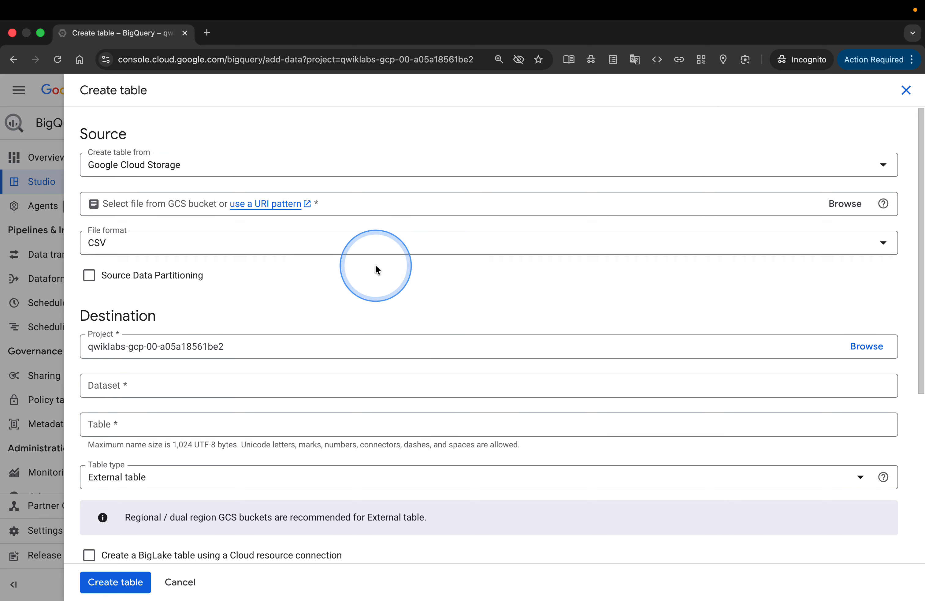
key("ctrl+Left")
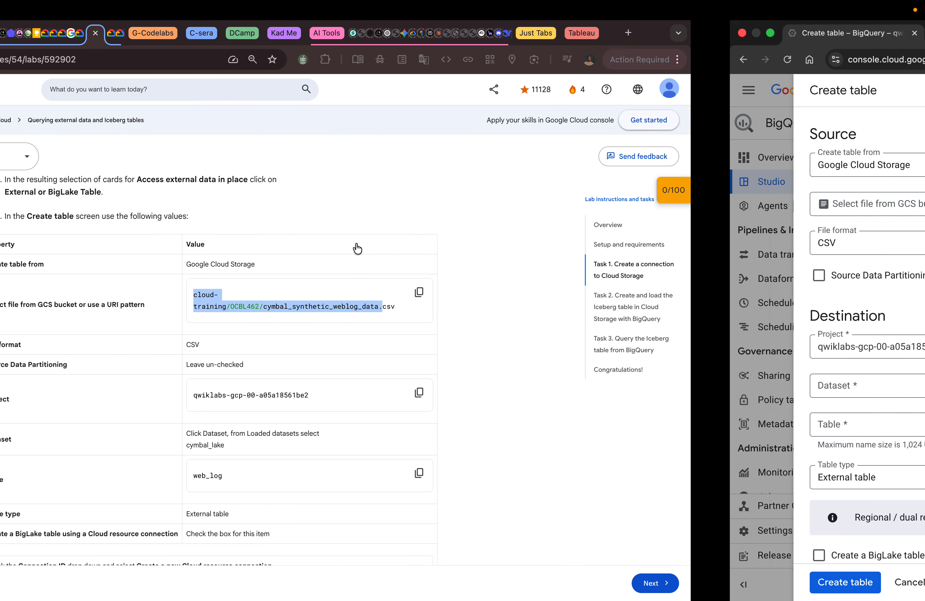
key("ctrl+Right")
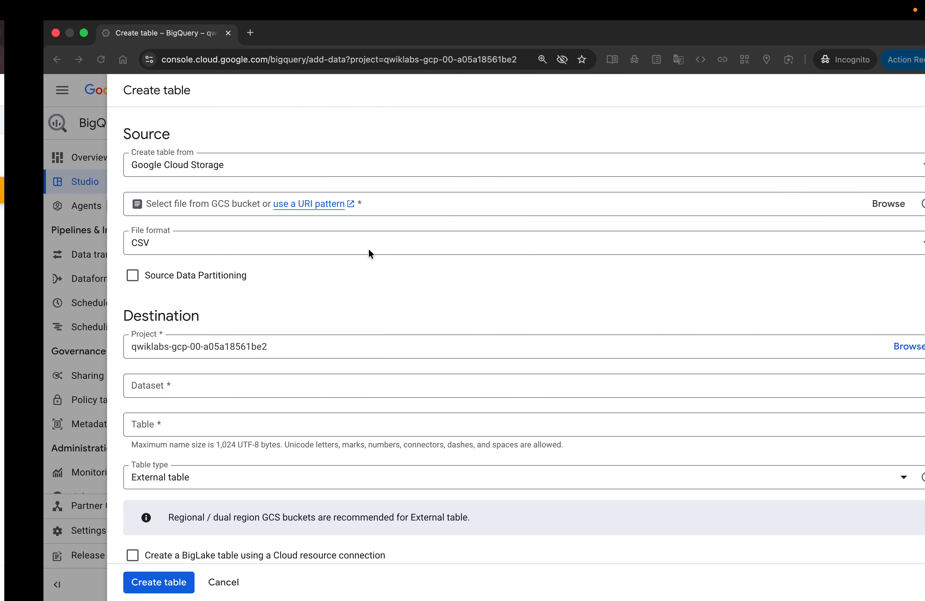
left_click(350, 207)
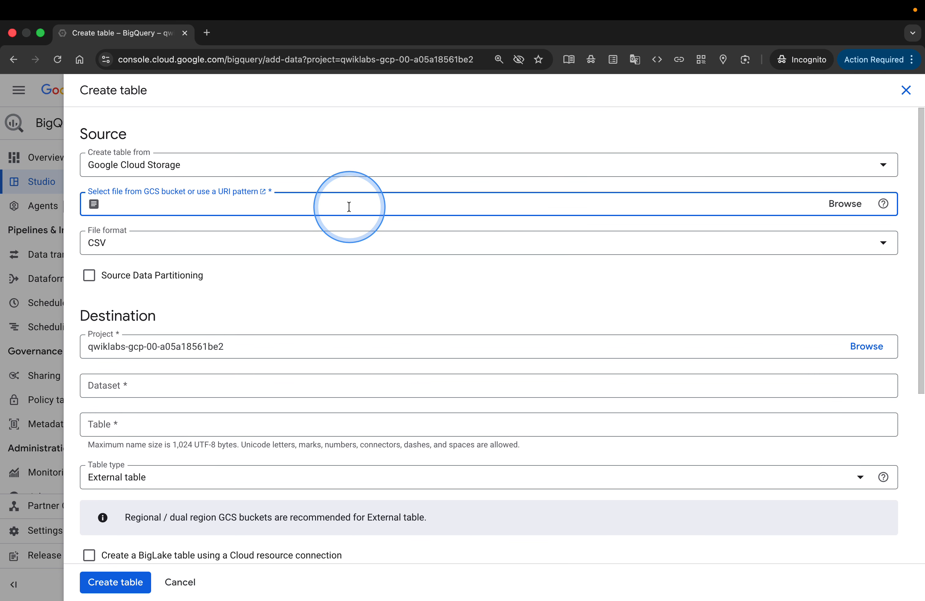
left_click(338, 244)
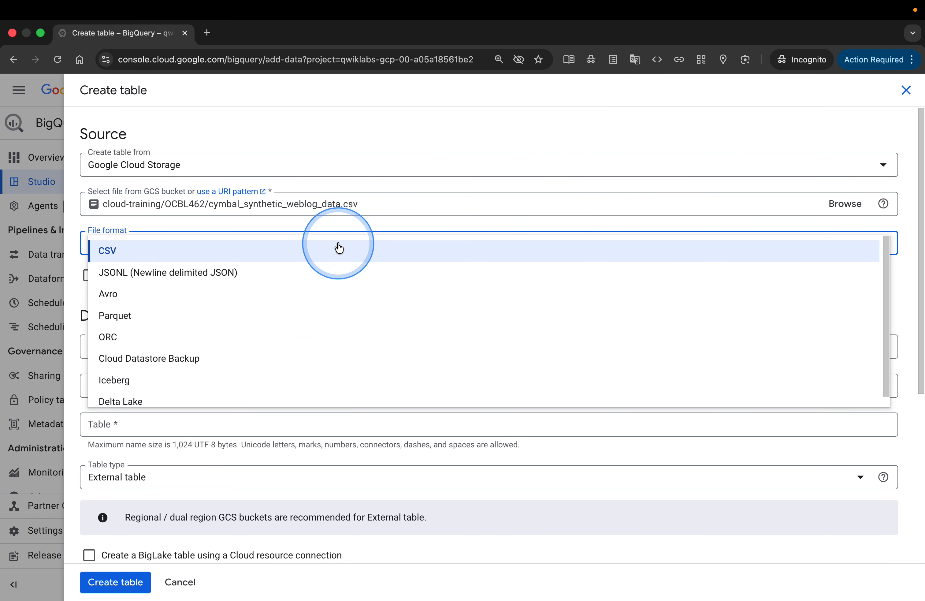
left_click(339, 248)
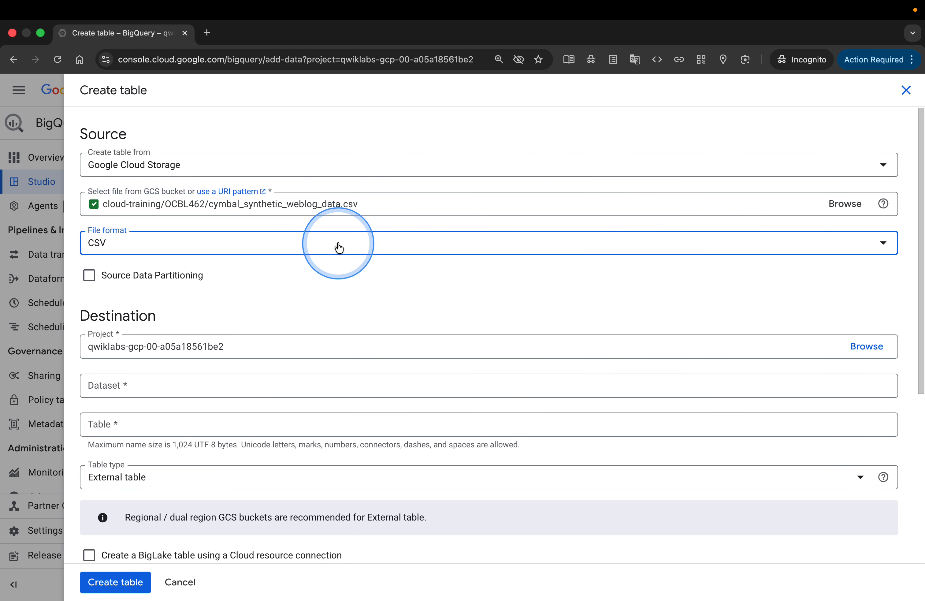
Check the Source Data Partitioning setting and the destination Project in the console form against the lab's values.
key("ctrl+Left")
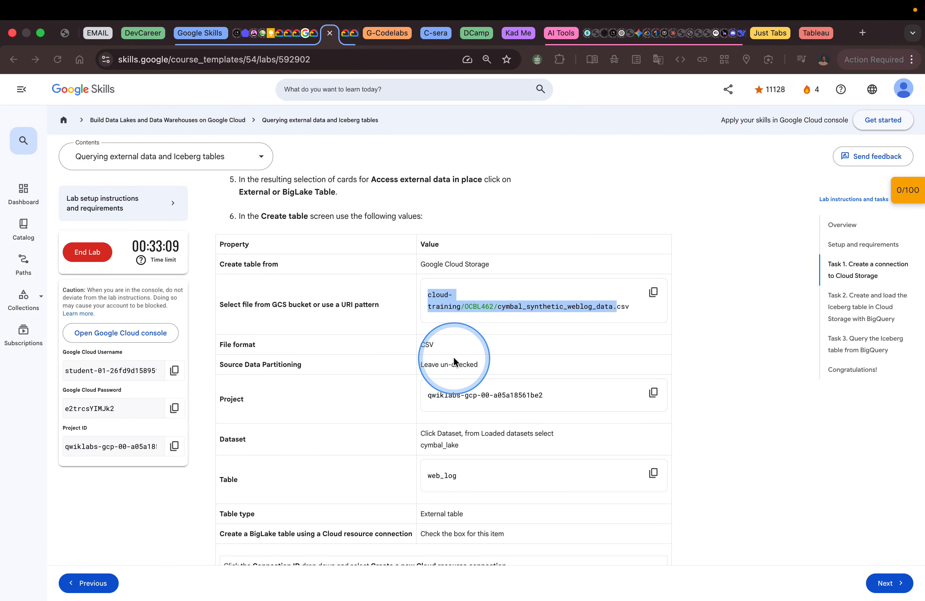
scroll(453, 359, "down", 2)
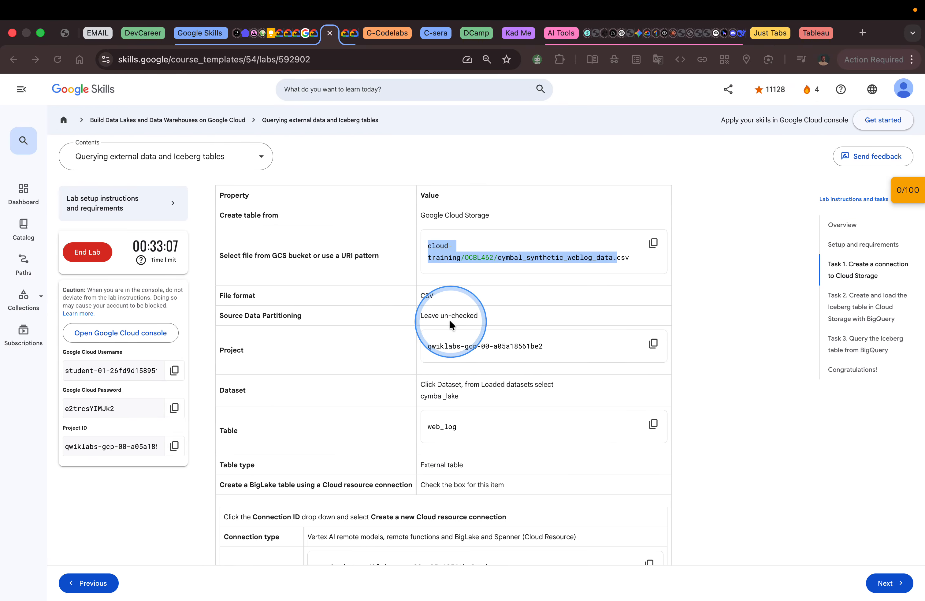
key("ctrl+Right")
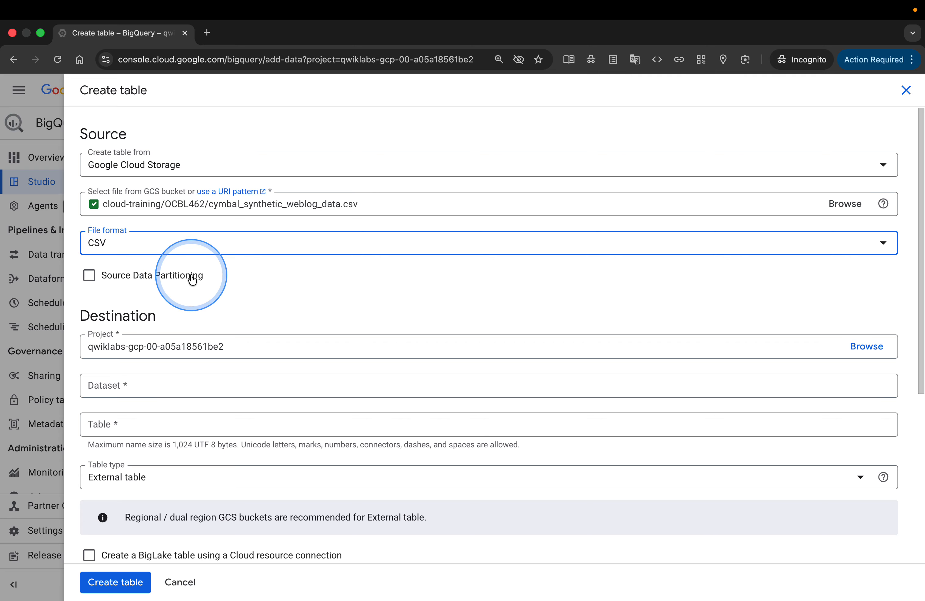
key("ctrl+Left")
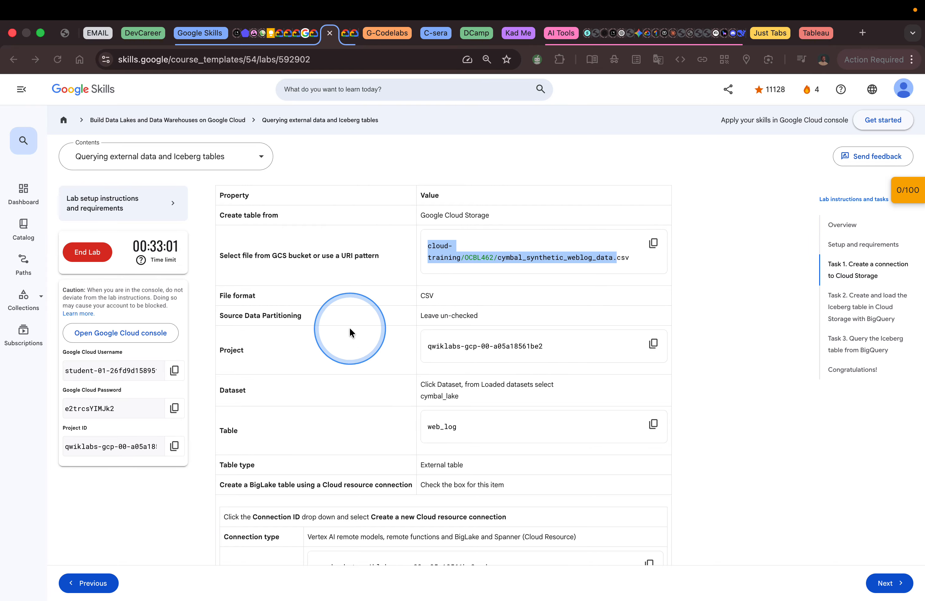
scroll(331, 319, "down", 3)
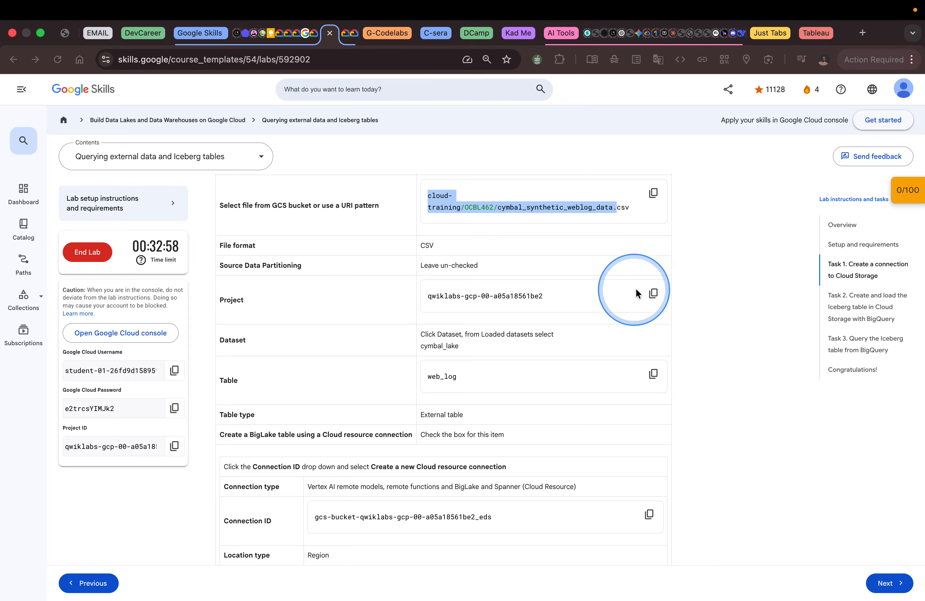
left_click(653, 294)
key("ctrl+Right")
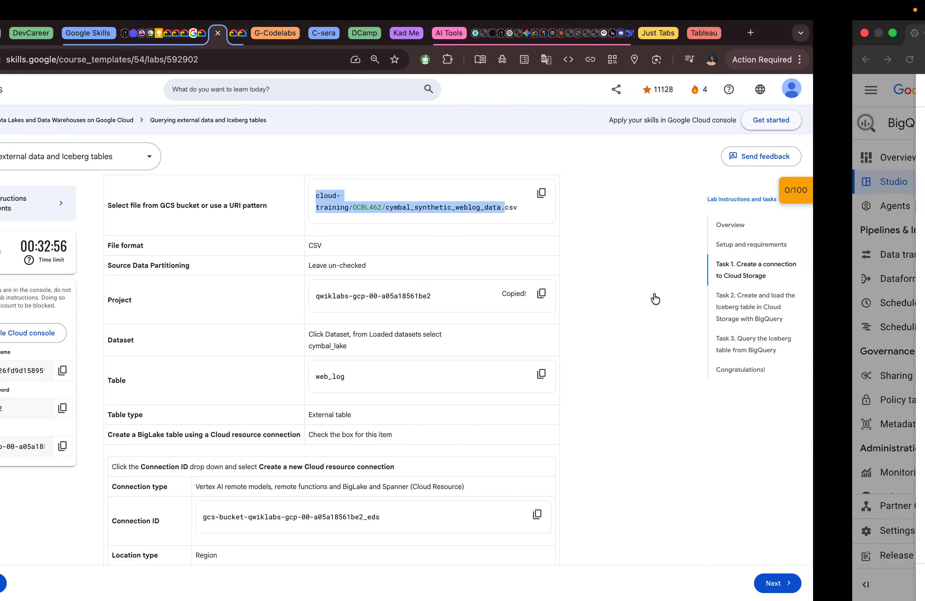
left_click(298, 351)
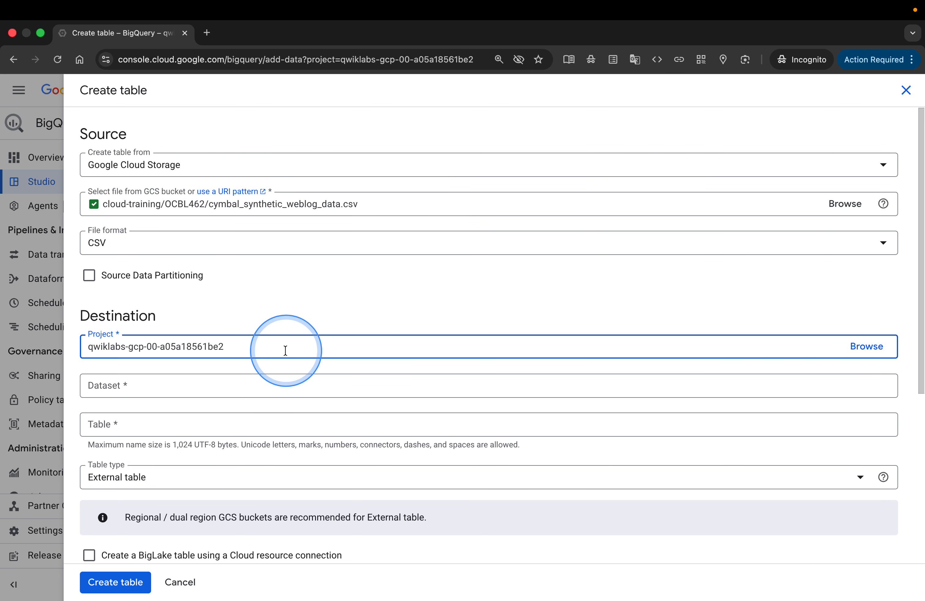
Read the lab's Dataset instruction, and select cymbal_lake from the loaded datasets as the destination dataset.
key("ctrl+Left")
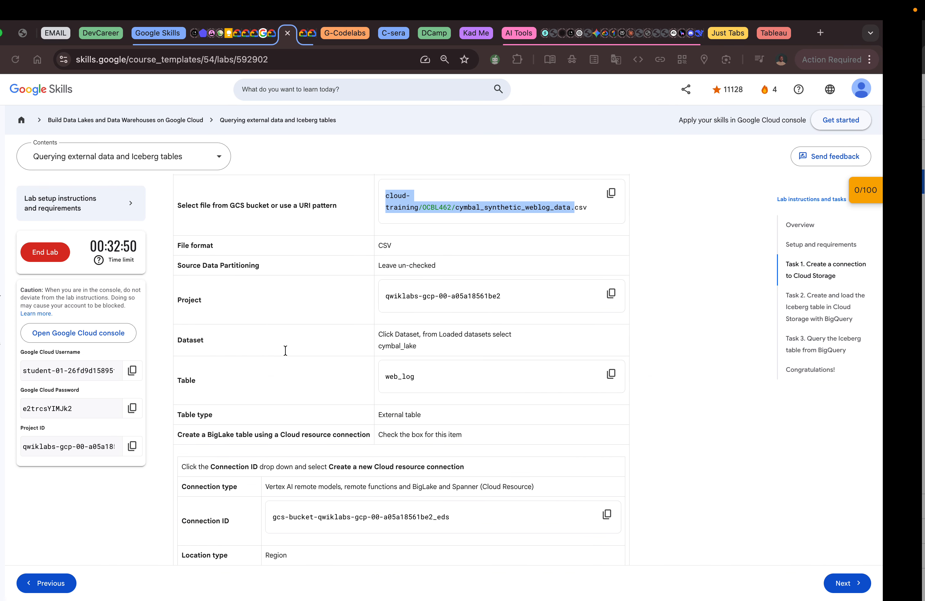
left_click(493, 354)
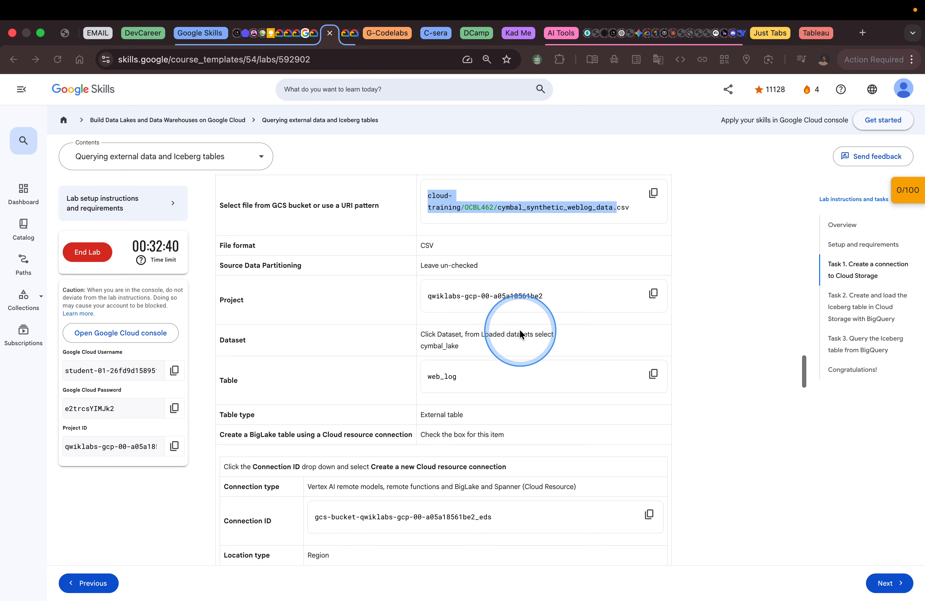
scroll(519, 329, "up", 2)
scroll(520, 334, "up", 3)
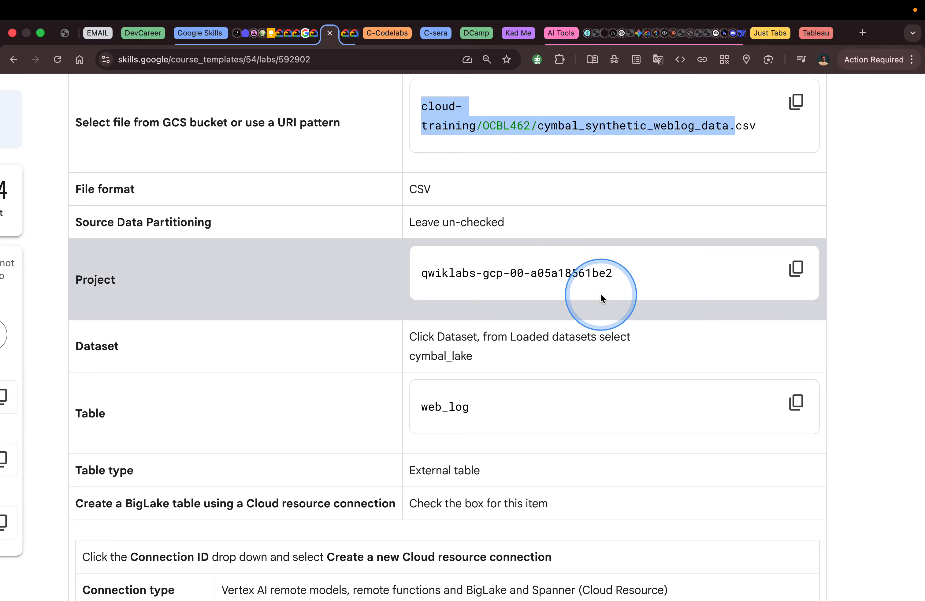
key("ctrl+Right")
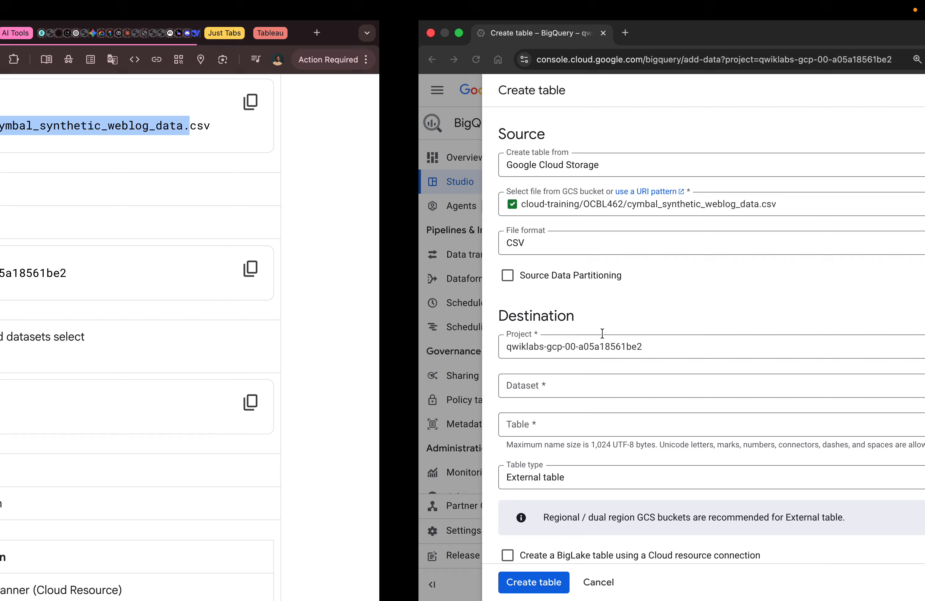
left_click(417, 356)
left_click(367, 383)
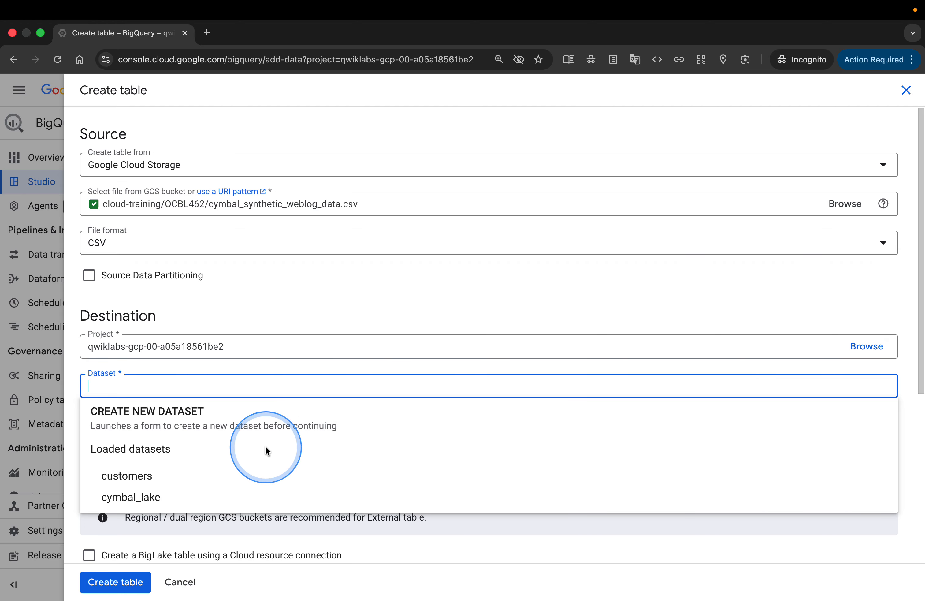
left_click(148, 495)
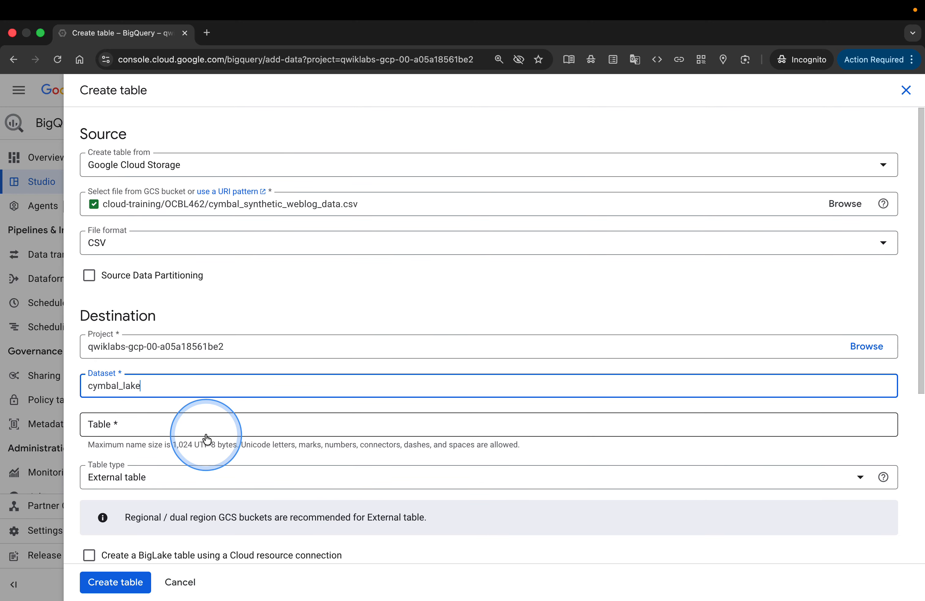
Copy the table name from the lab page and enter web_log as the destination table.
scroll(173, 454, "down", 3)
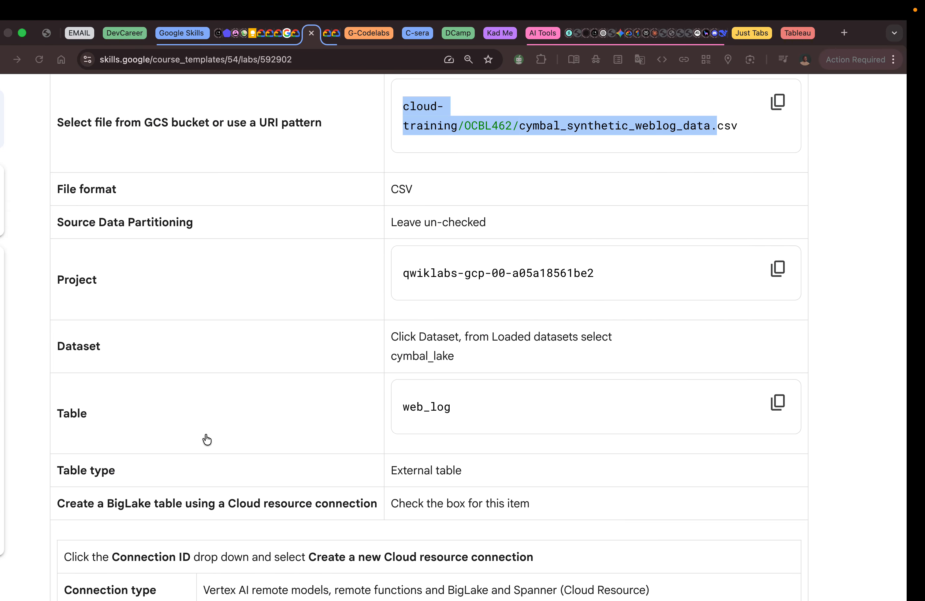
left_click(795, 402)
key("ctrl+Right")
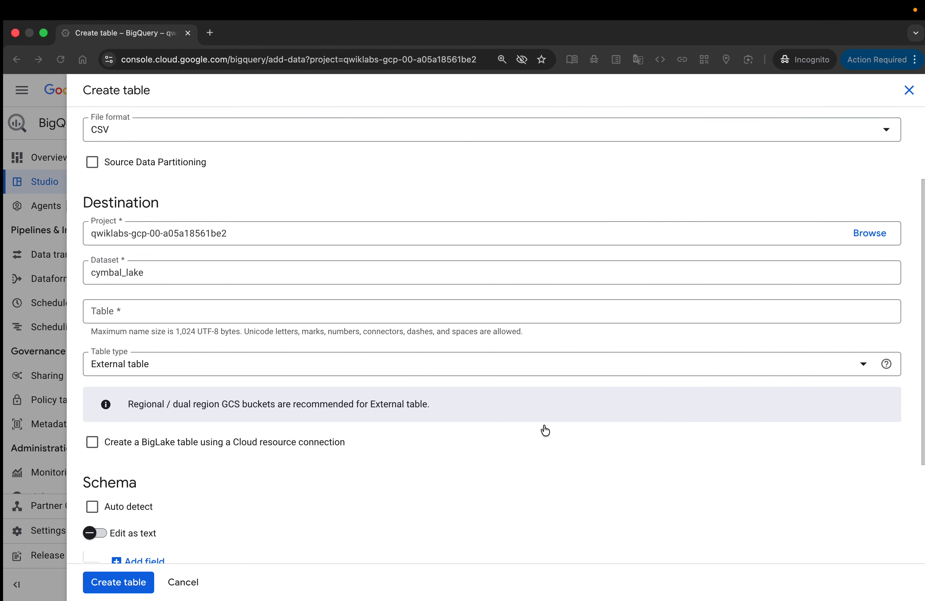
left_click(249, 309)
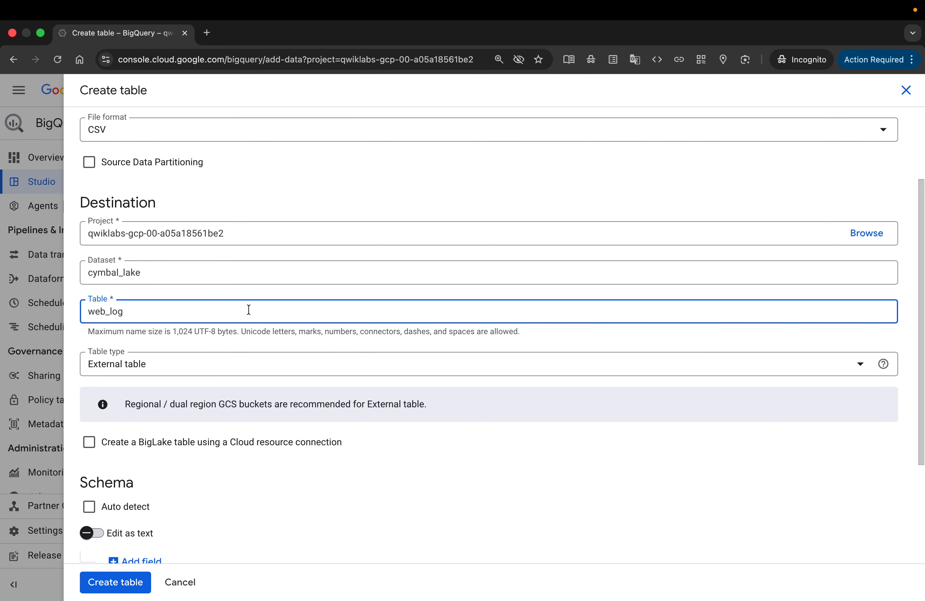
Check the lab's table type and BigLake settings, and enable creating a BigLake table using a Cloud resource connection.
key("ctrl+Left")
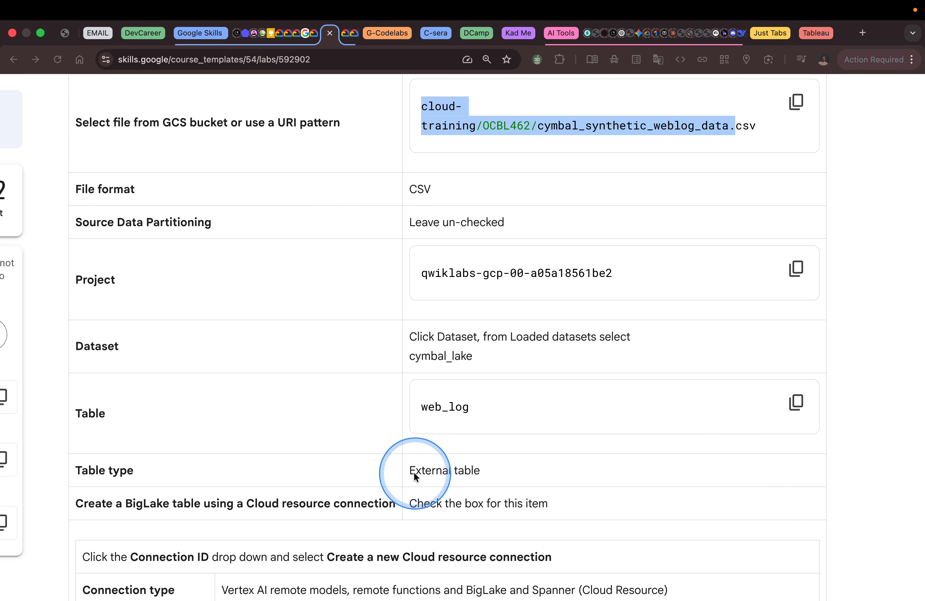
scroll(455, 470, "down", 5)
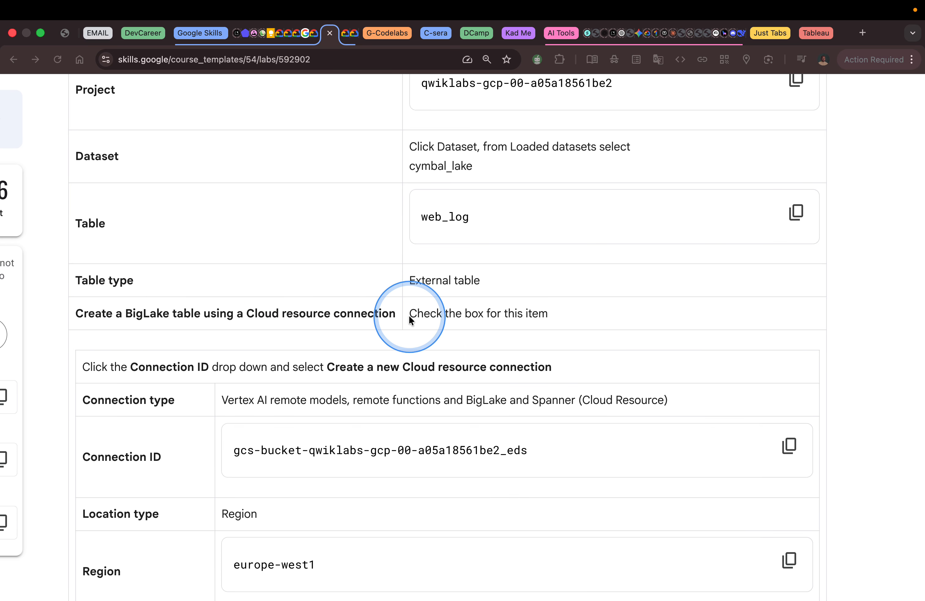
key("ctrl+Right")
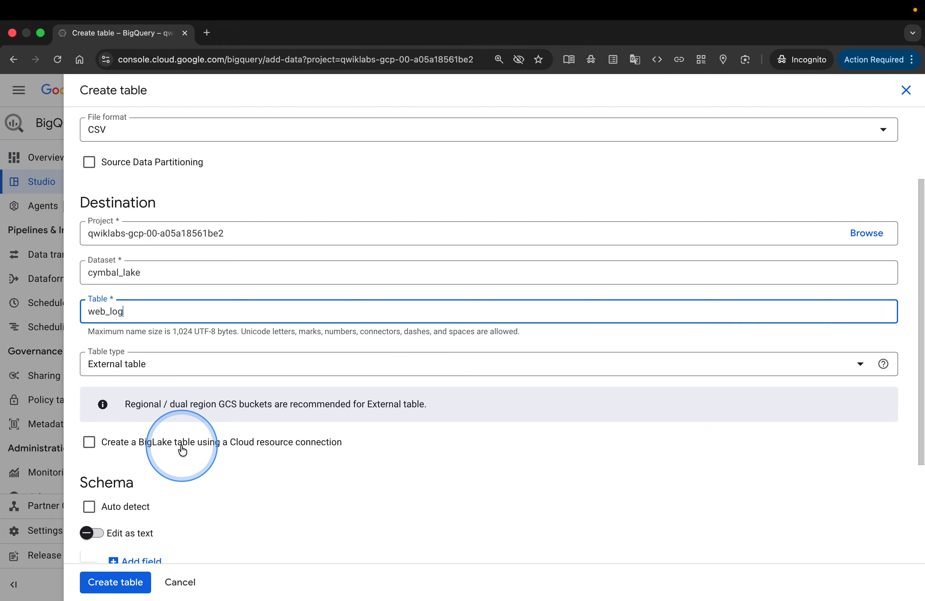
left_click(90, 442)
scroll(172, 436, "down", 3)
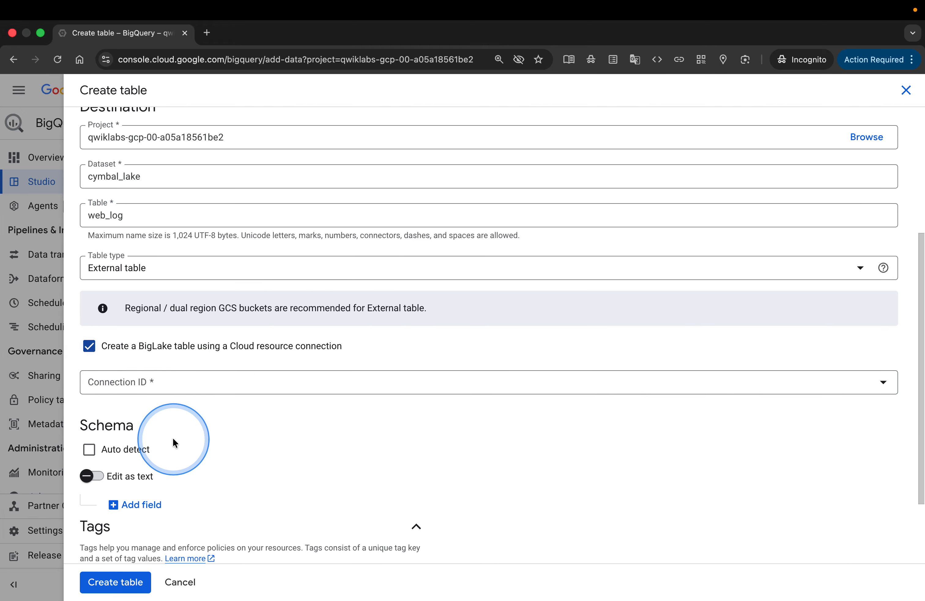
Read the lab's Connection ID instructions, and choose Create a new Cloud resource connection as the table's connection.
key("ctrl+Left")
scroll(357, 431, "down", 3)
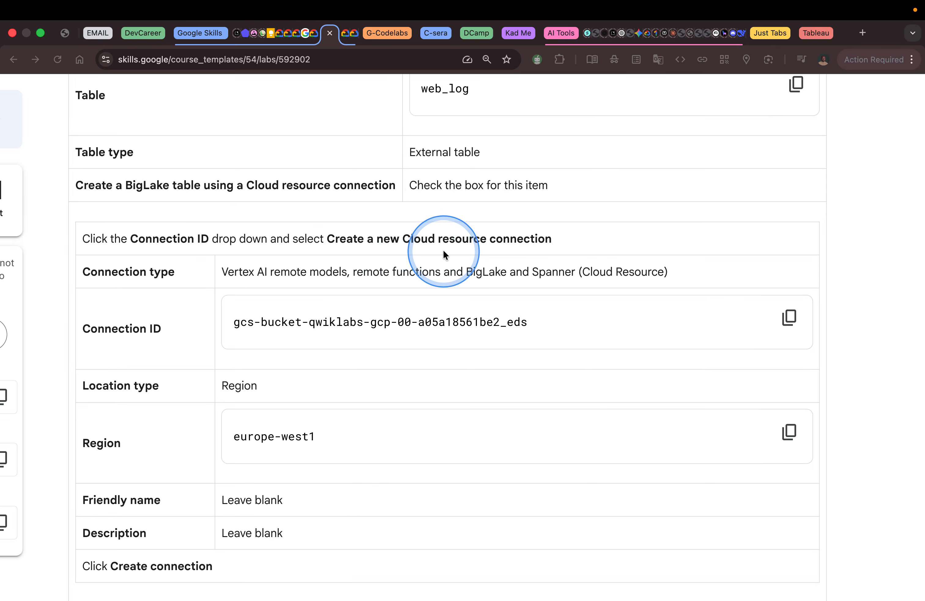
key("ctrl+Right")
left_click(379, 380)
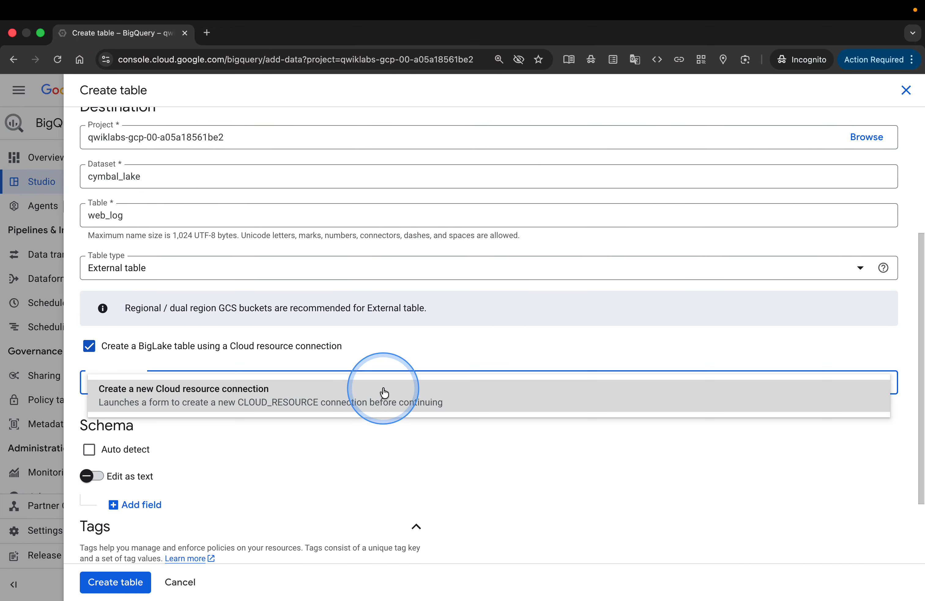
left_click(261, 398)
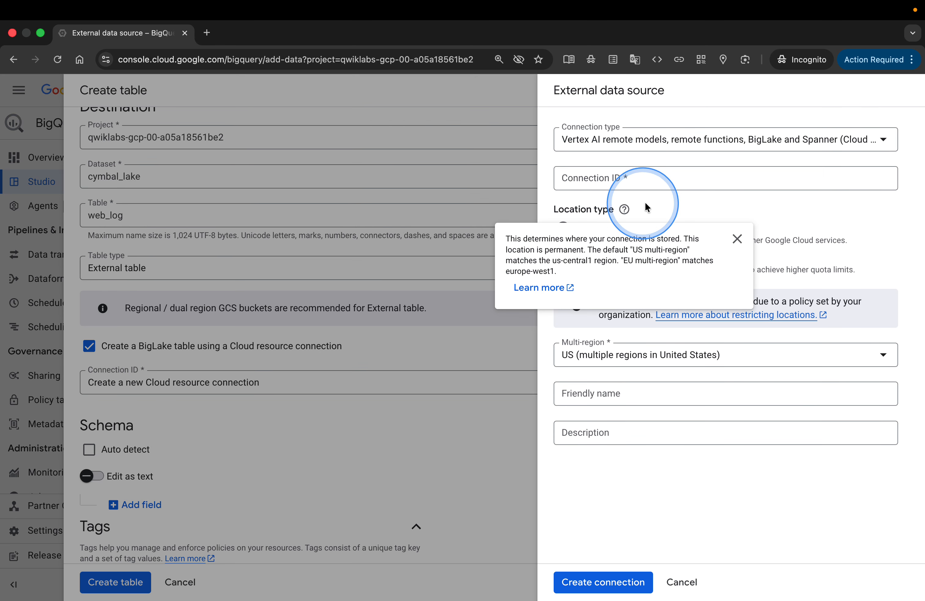
Copy the connection ID from the lab page and enter gcs-bucket-qwiklabs-gcp-00-a05a18561be2_eds as the new connection's ID.
key("ctrl+Left")
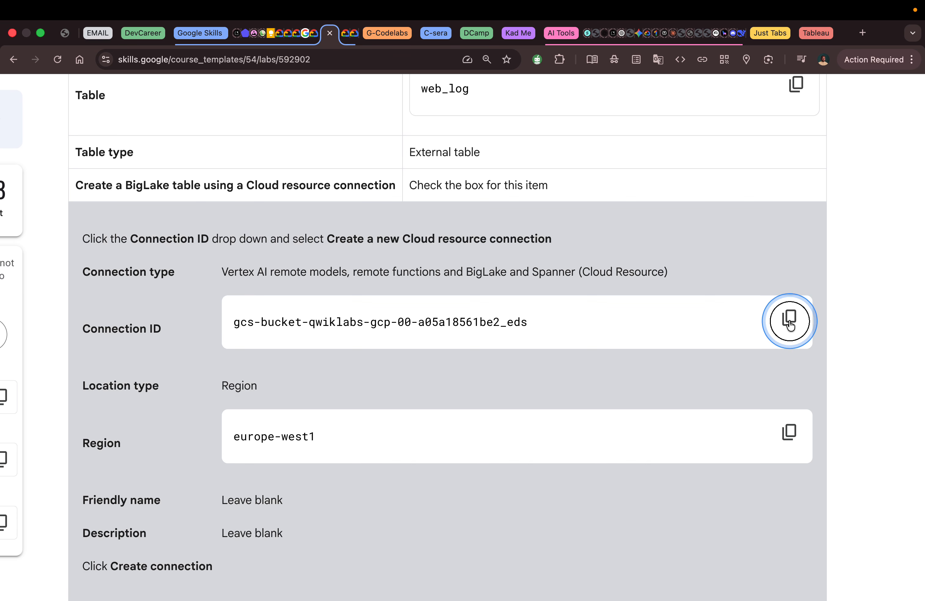
left_click(789, 321)
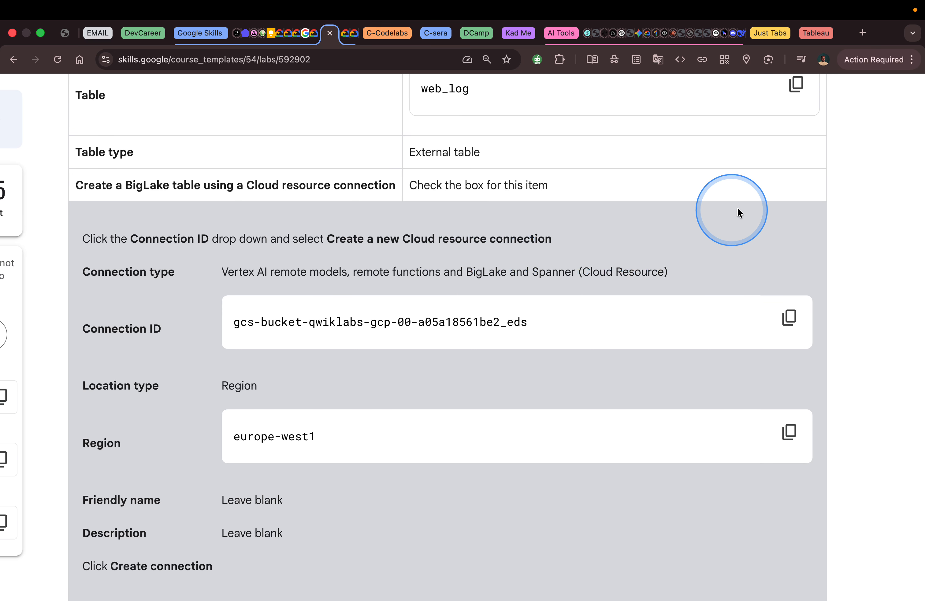
key("ctrl+Right")
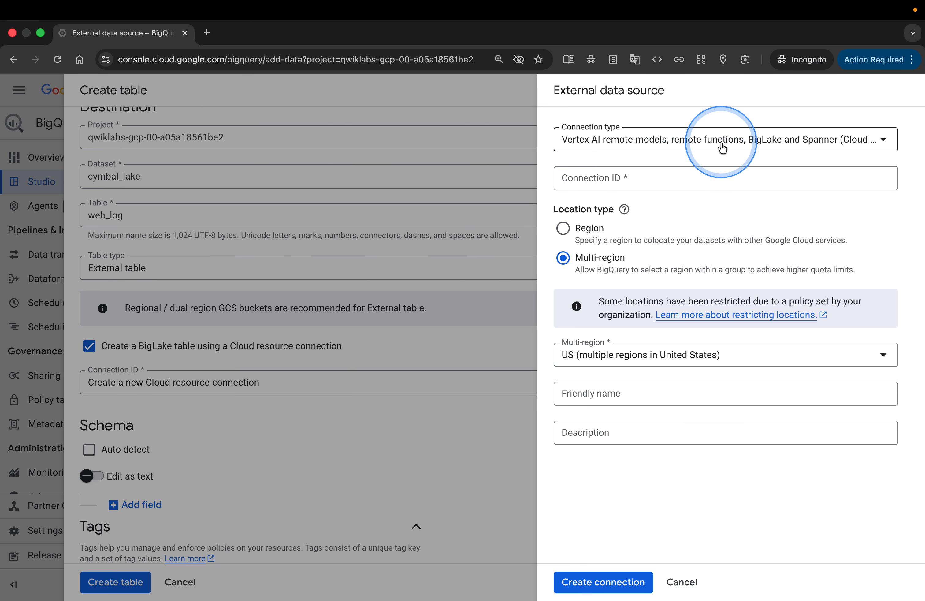
left_click(726, 172)
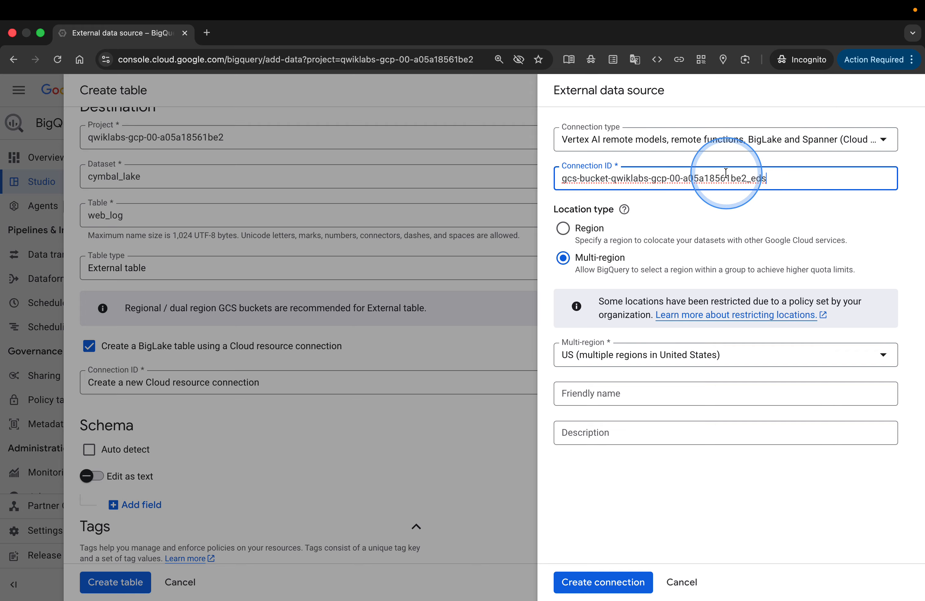
Follow the lab's location settings, setting the connection's location type to Region and its region to europe-west1 (Belgium).
key("ctrl+Left")
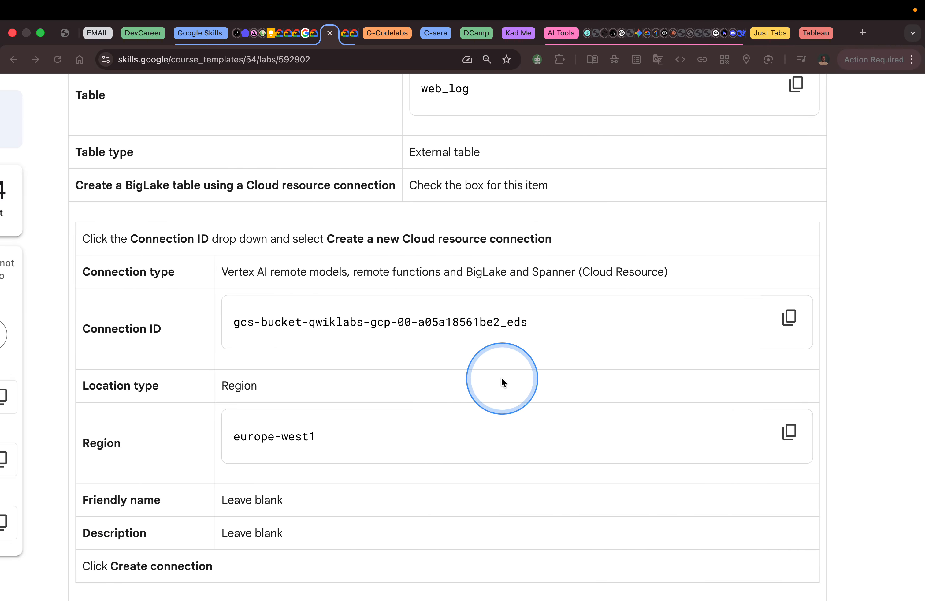
key("ctrl+Right")
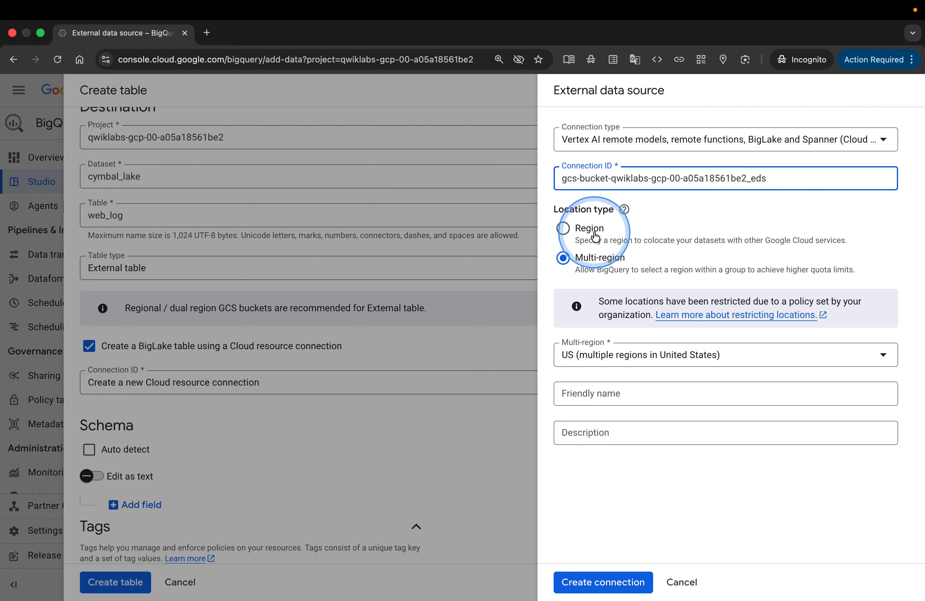
left_click(594, 236)
key("ctrl+Left")
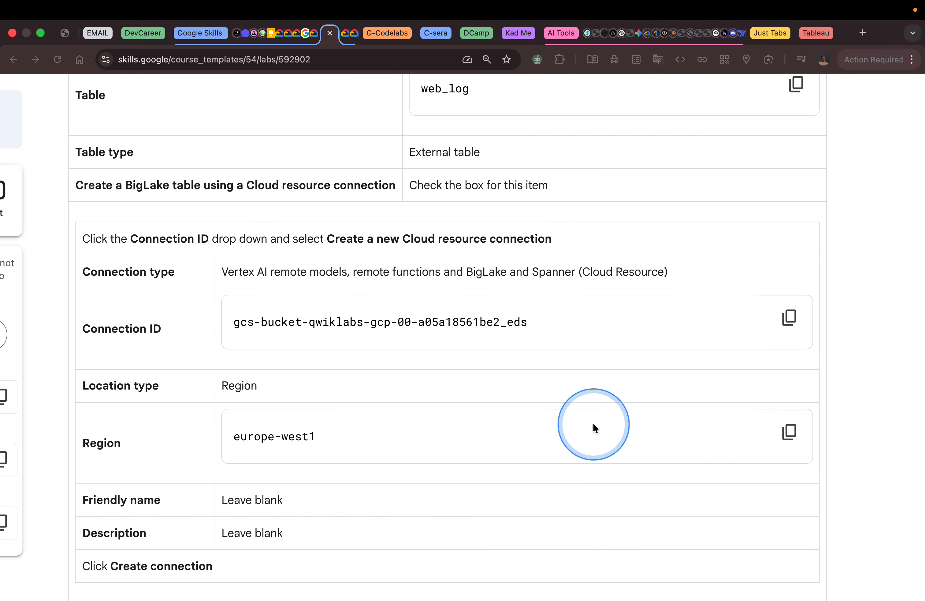
left_click(792, 432)
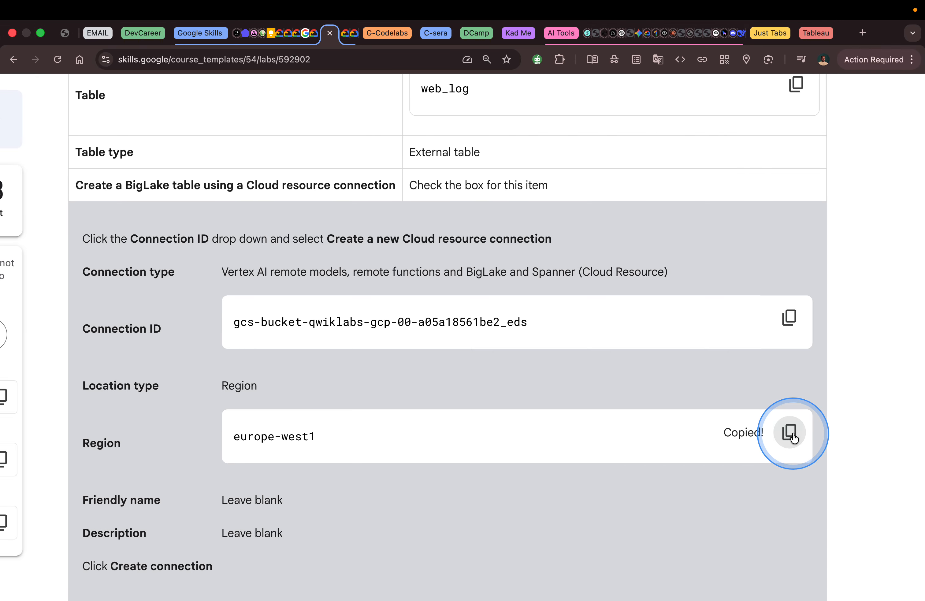
key("ctrl+Right")
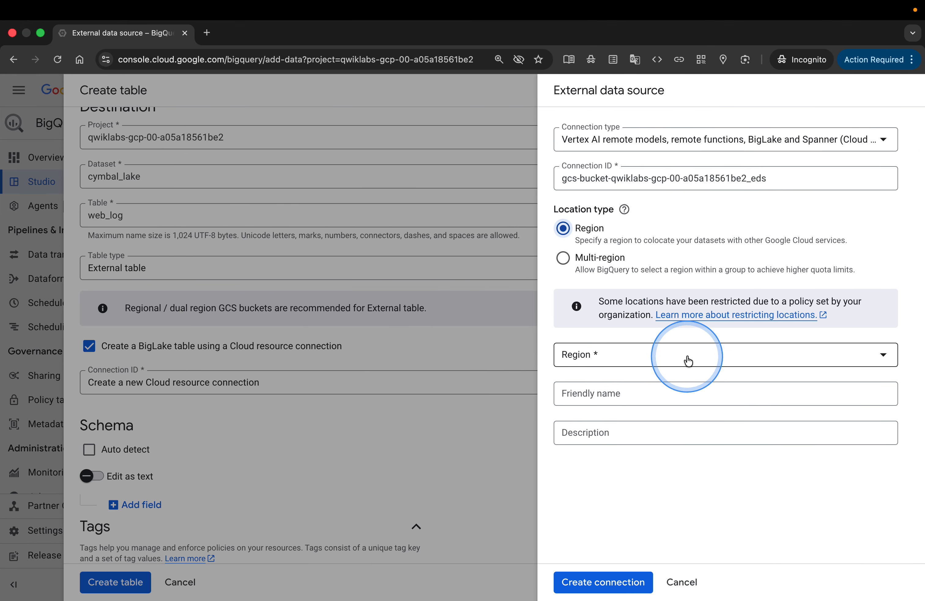
left_click(691, 356)
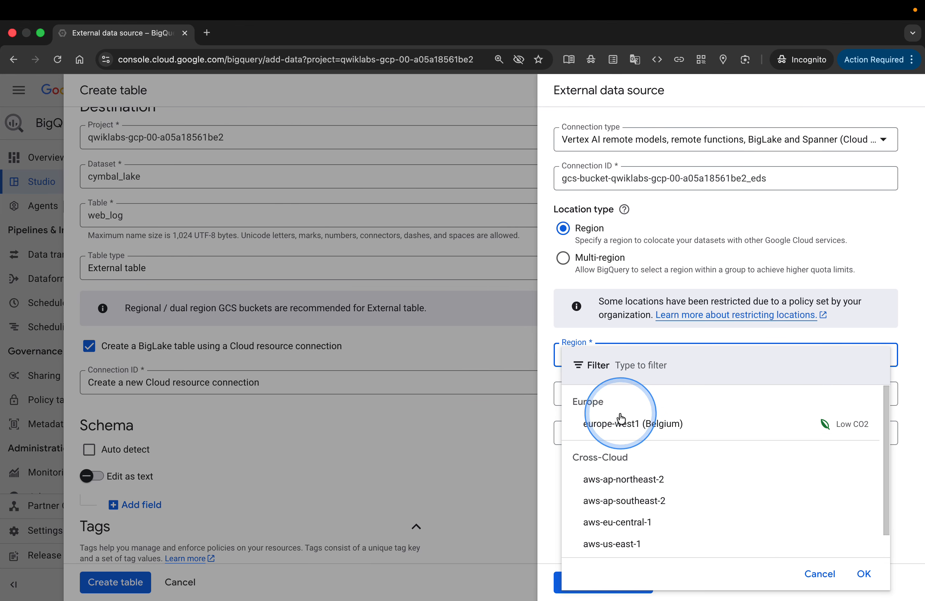
left_click(613, 428)
Check the lab's remaining connection settings, and create the connection with the friendly name and description left blank.
key("ctrl+Left")
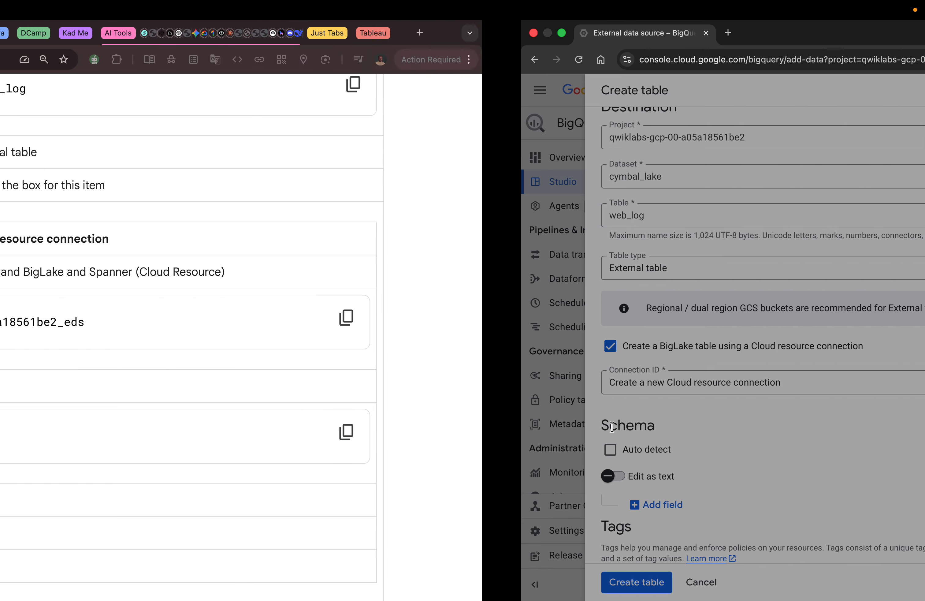
scroll(530, 432, "down", 2)
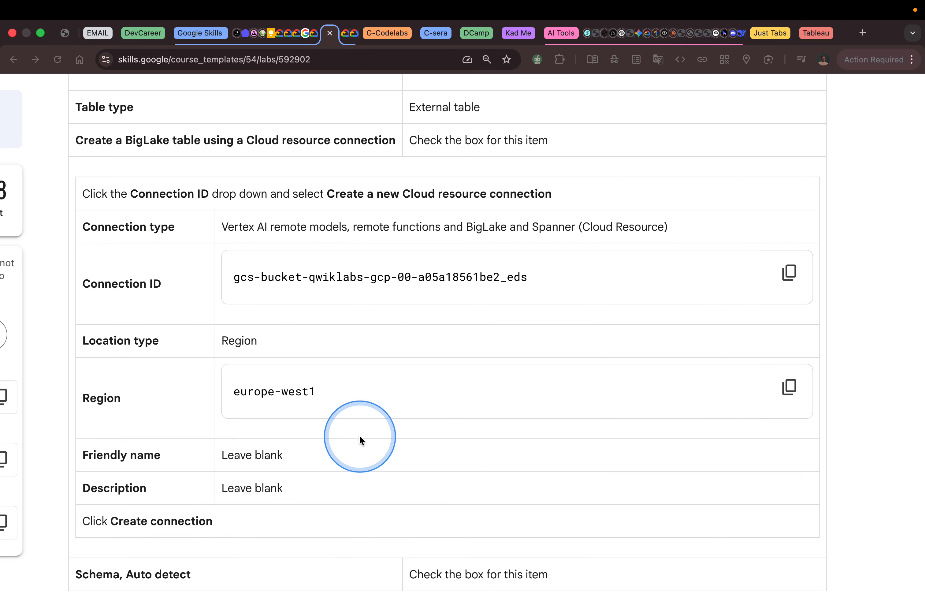
scroll(326, 472, "down", 5)
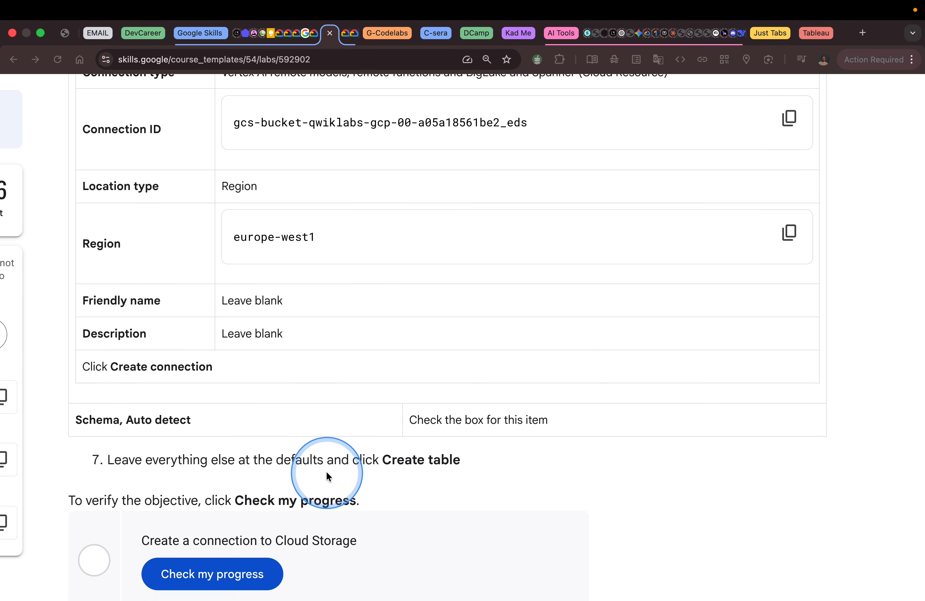
key("ctrl+Right")
left_click(592, 585)
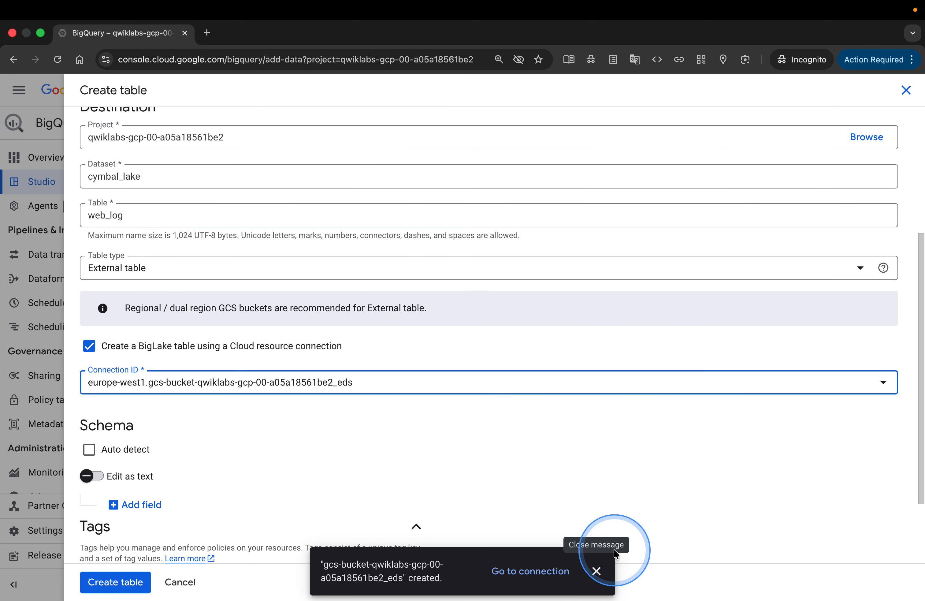
Read the lab's Schema instruction, and enable schema auto detect for the web_log table.
key("ctrl+Left")
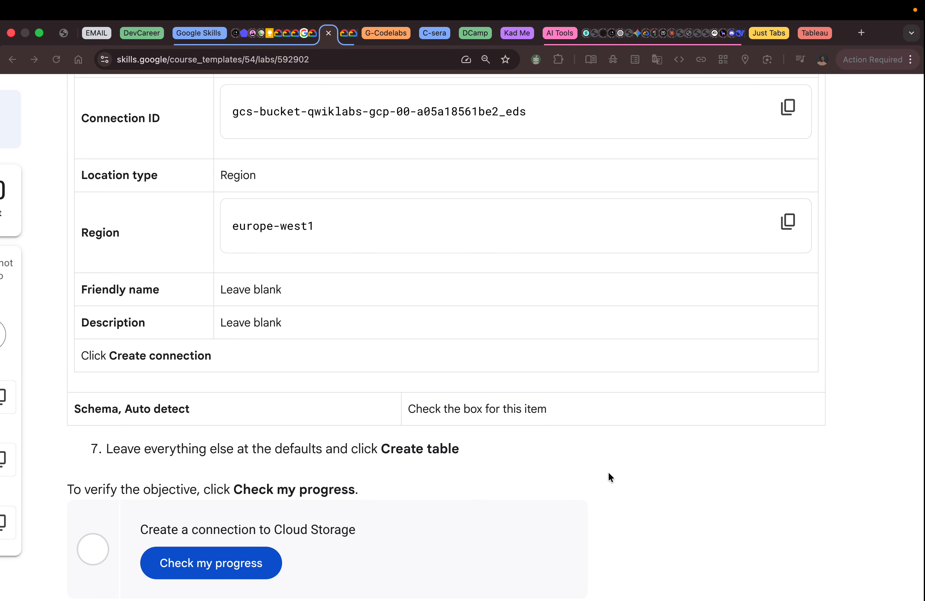
scroll(609, 473, "down", 3)
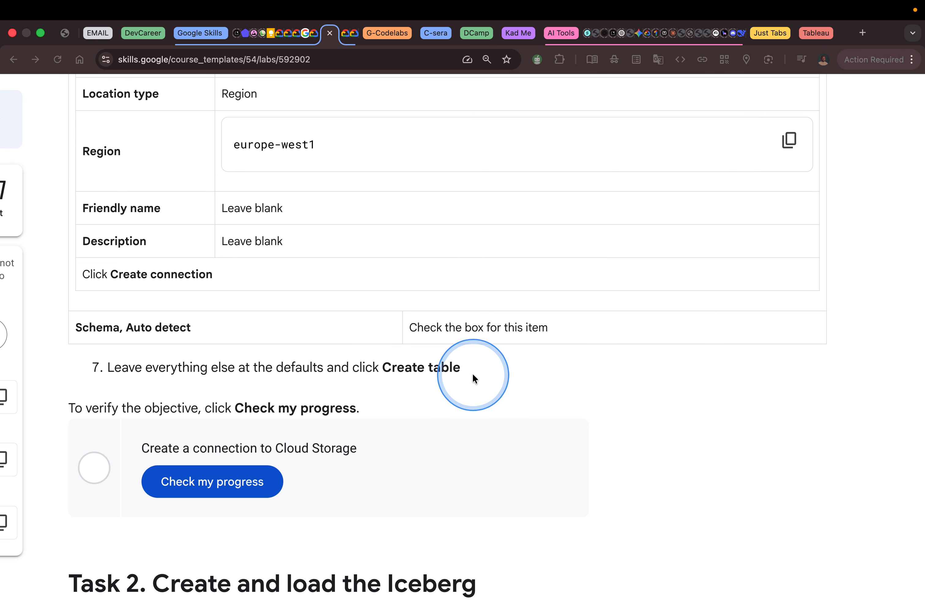
key("ctrl+Right")
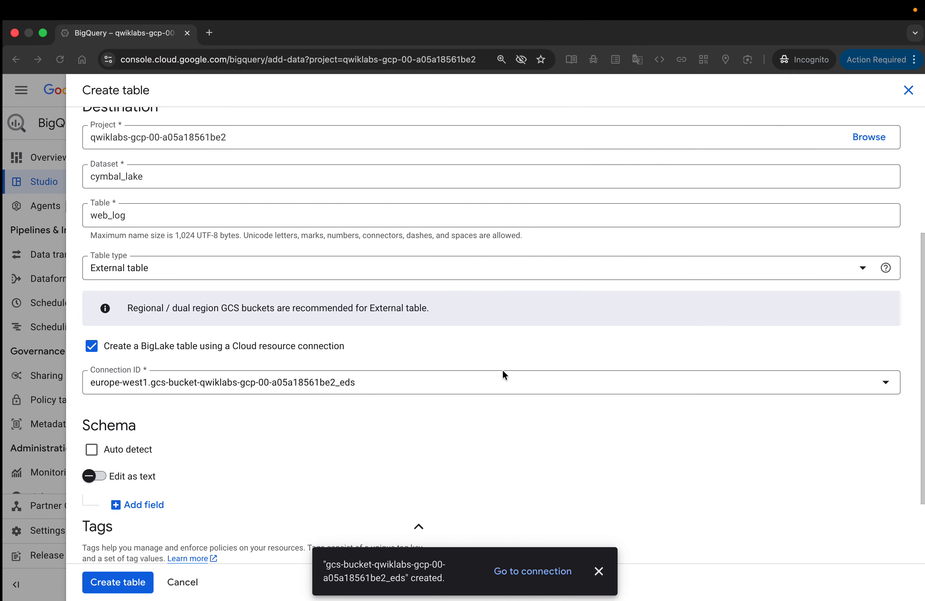
scroll(445, 431, "down", 2)
key("ctrl+Left")
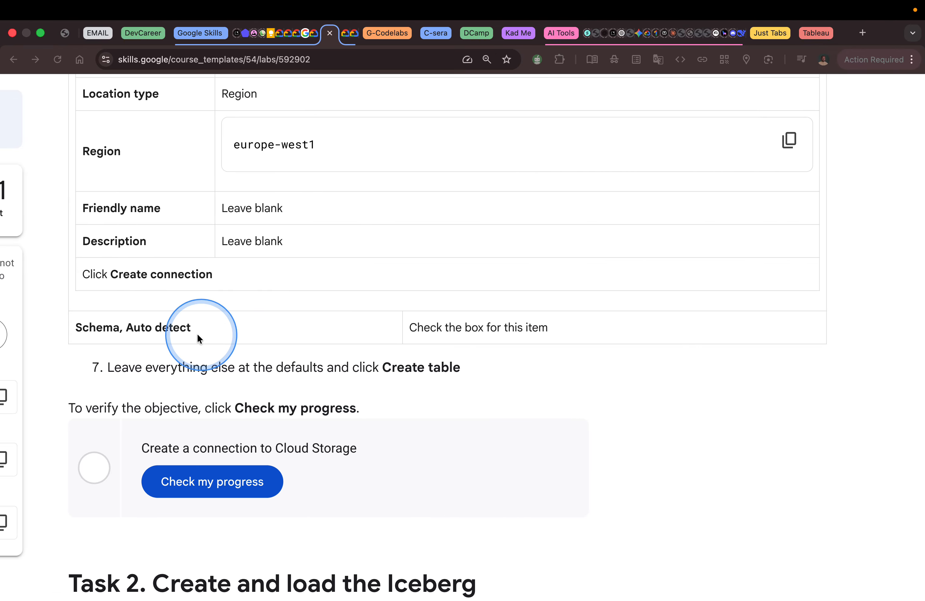
key("ctrl+Right")
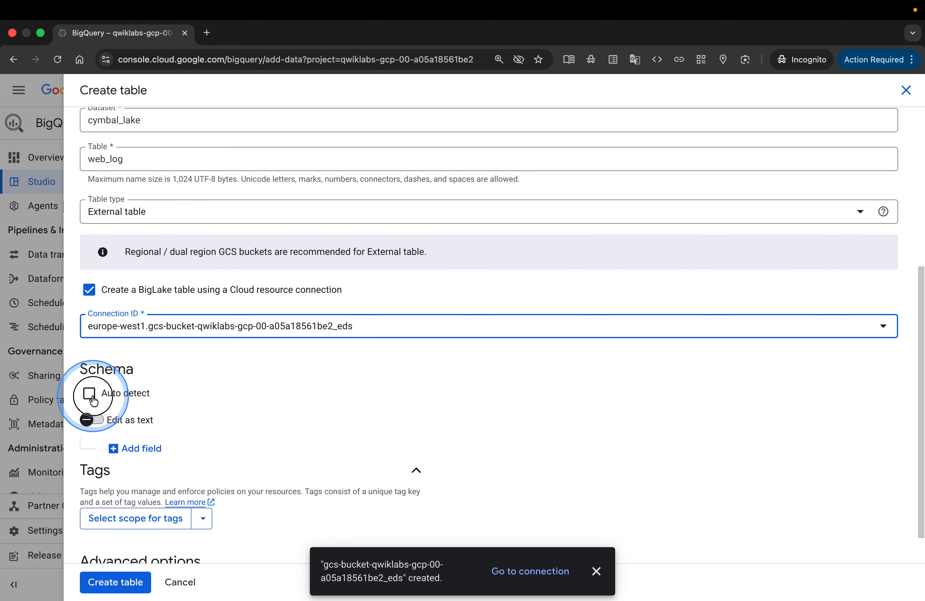
left_click(91, 395)
Check the lab's final table instruction, and create the web_log table with all other options at their defaults.
key("ctrl+Left")
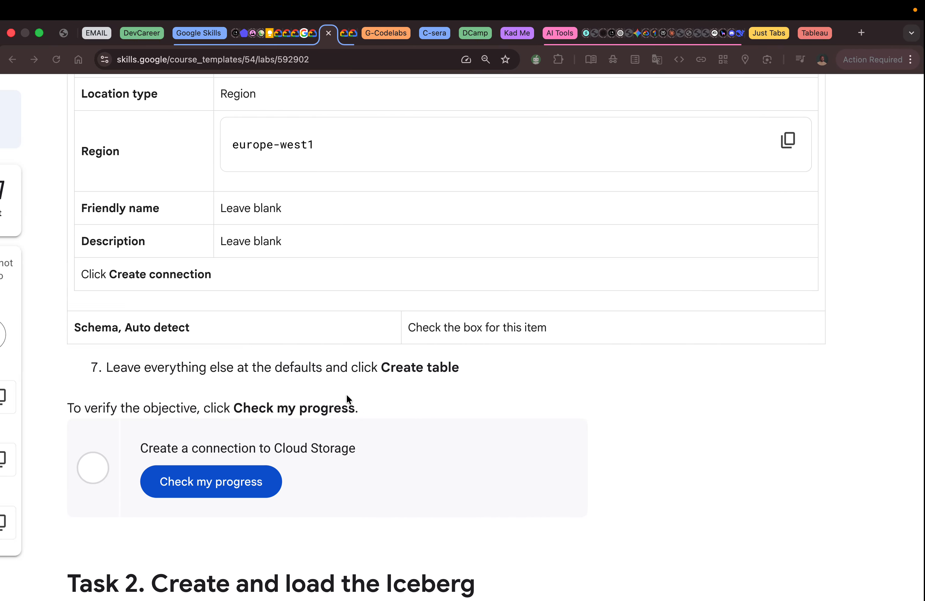
scroll(346, 394, "down", 5)
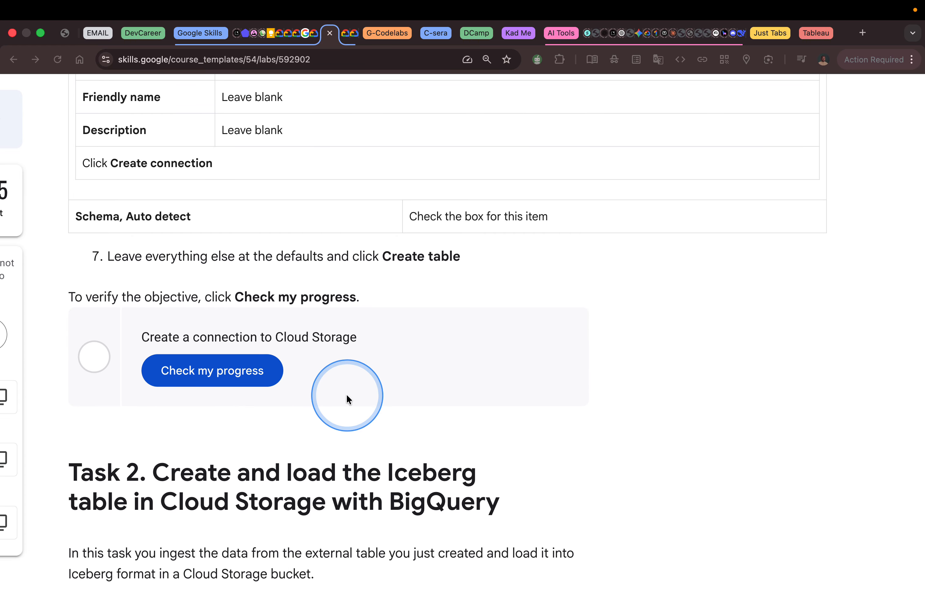
scroll(346, 394, "down", 2)
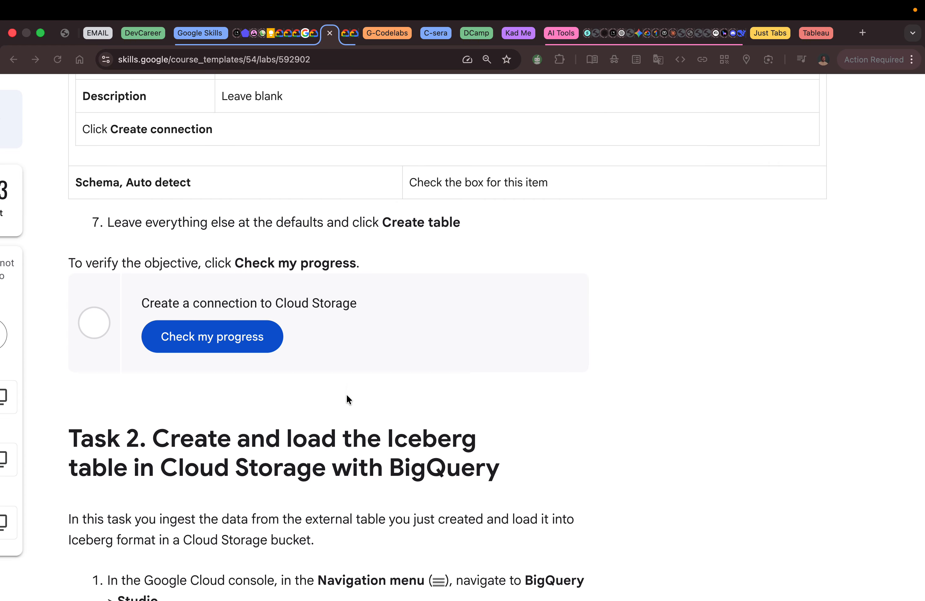
key("ctrl+Right")
left_click(156, 556)
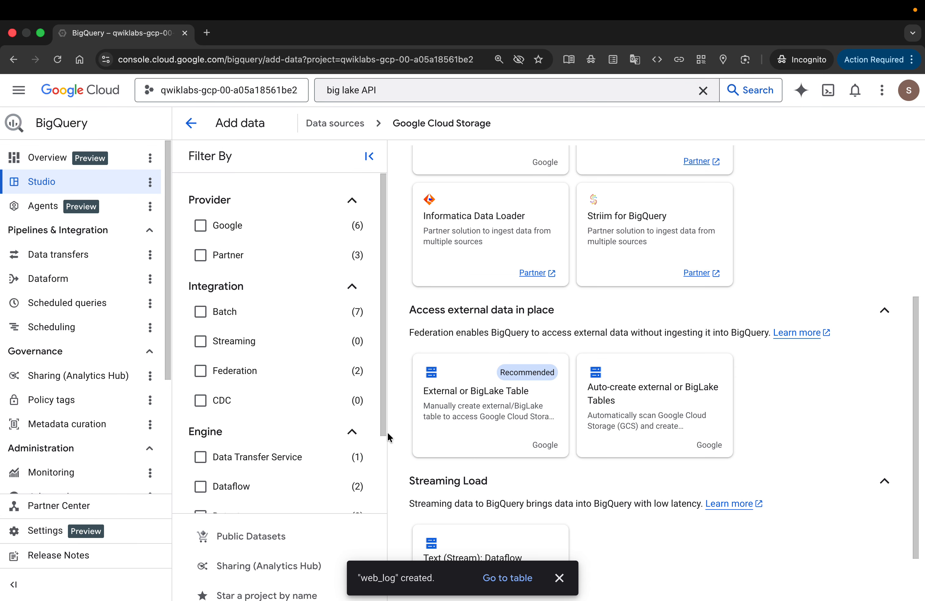
Return to the lab page and check progress on the objective Create a connection to Cloud Storage.
key("ctrl+Left")
left_click(504, 423)
scroll(505, 423, "down", 5)
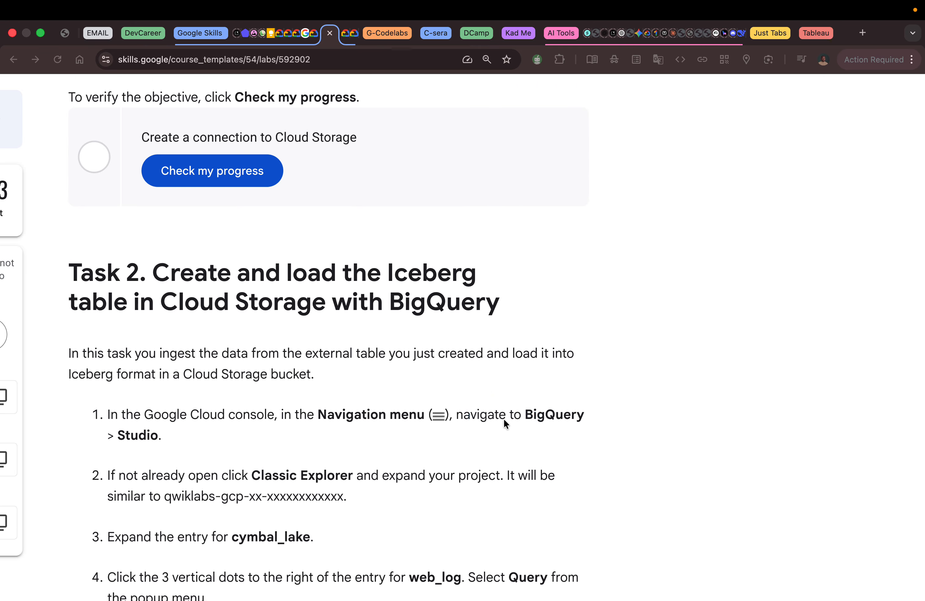
key("ctrl+Right")
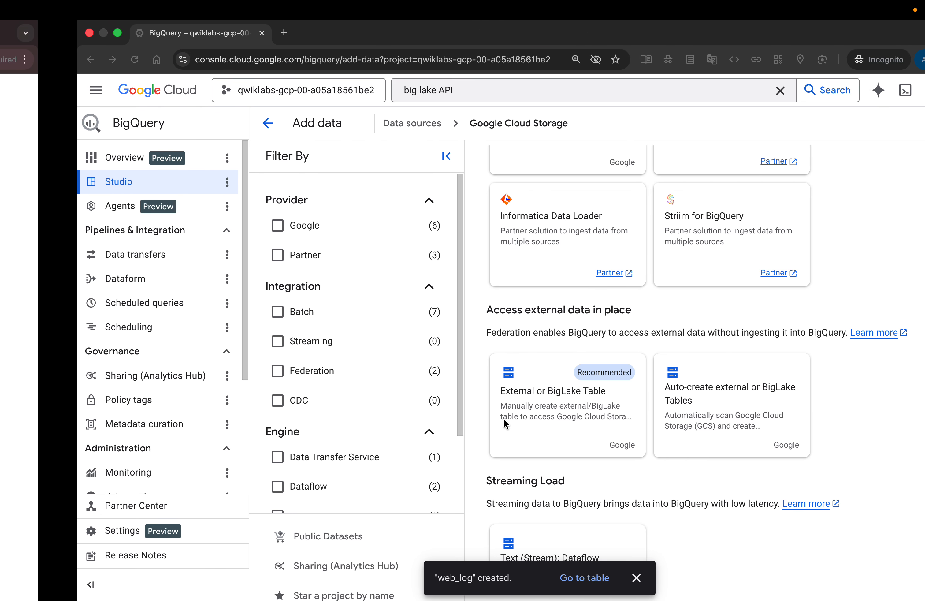
key("ctrl+Left")
scroll(421, 386, "up", 3)
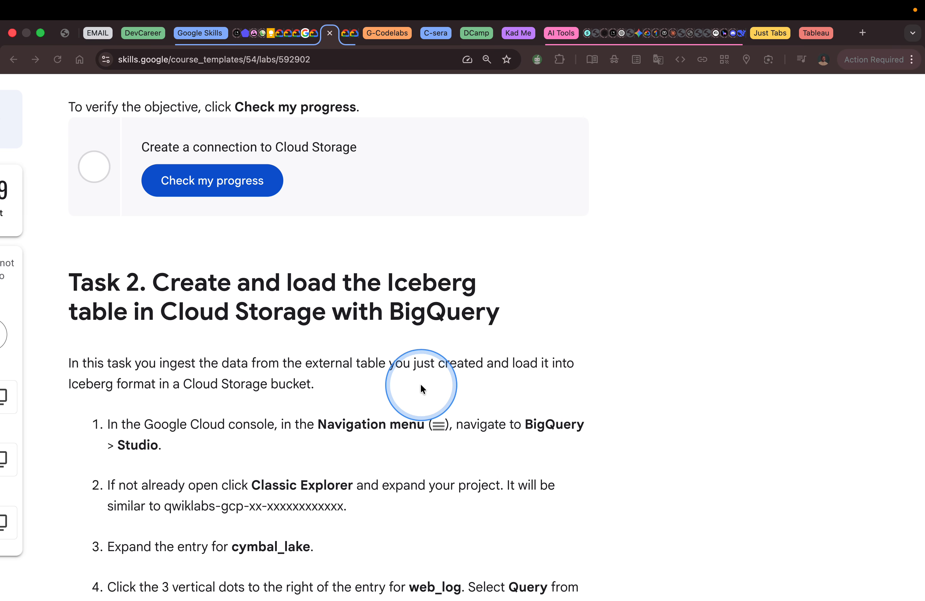
left_click(192, 274)
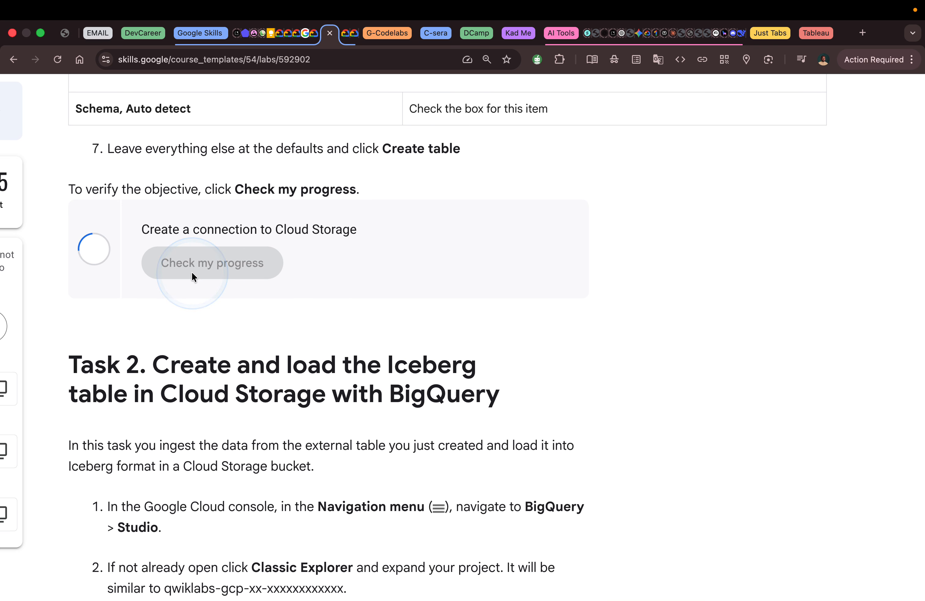
Read the lab's Task 2 instructions on creating and loading the Iceberg table in Cloud Storage with BigQuery.
left_click(414, 322)
scroll(415, 323, "down", 5)
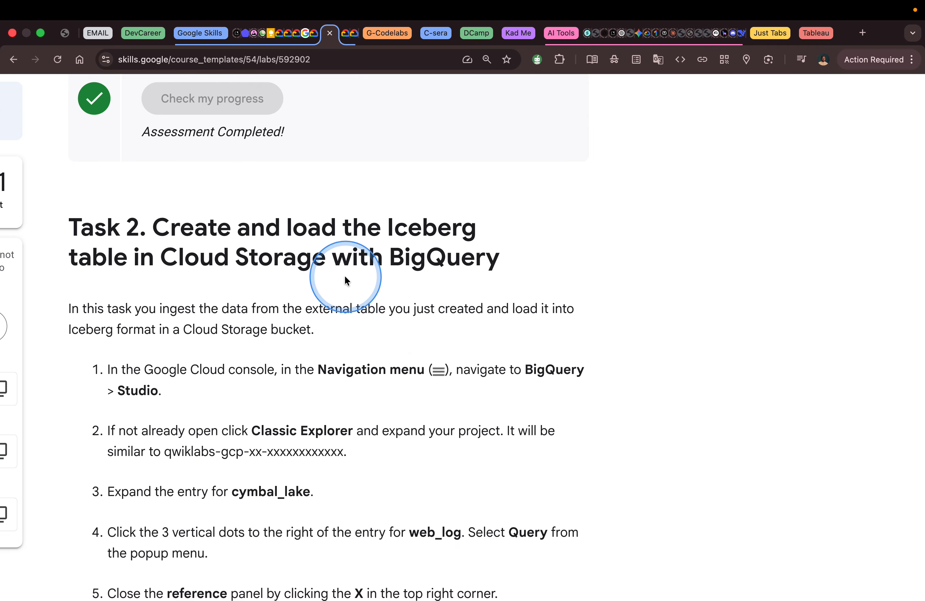
scroll(187, 250, "down", 2)
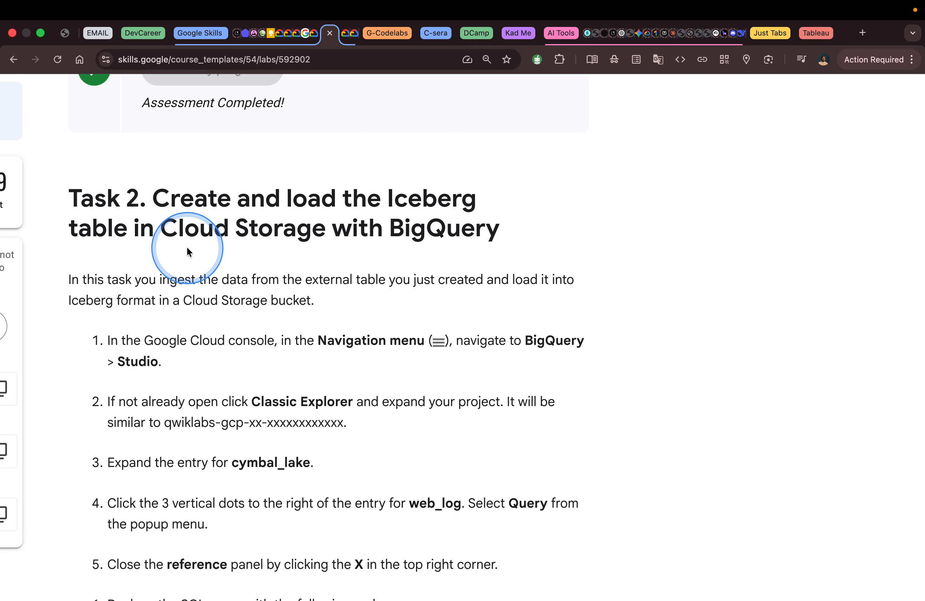
scroll(187, 250, "down", 2)
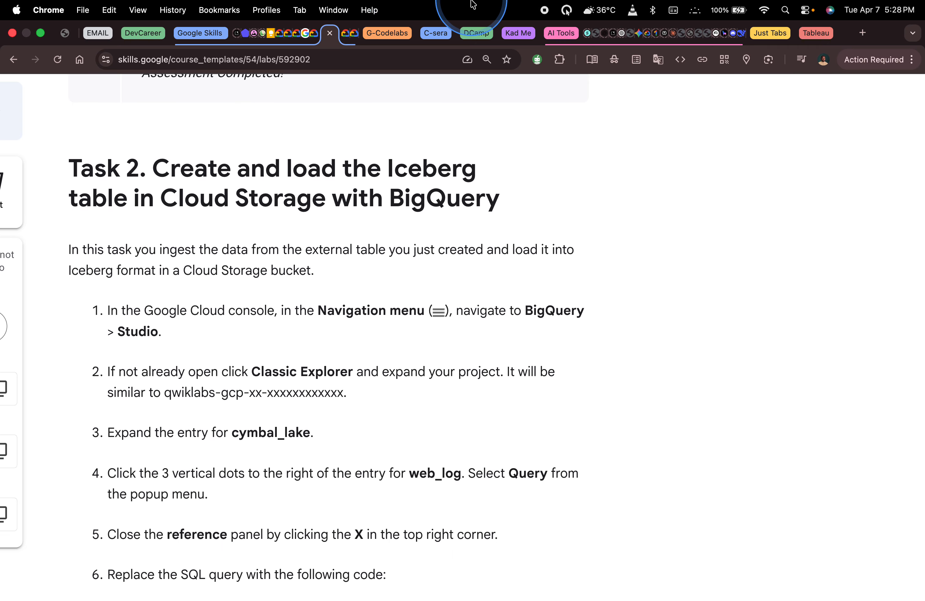